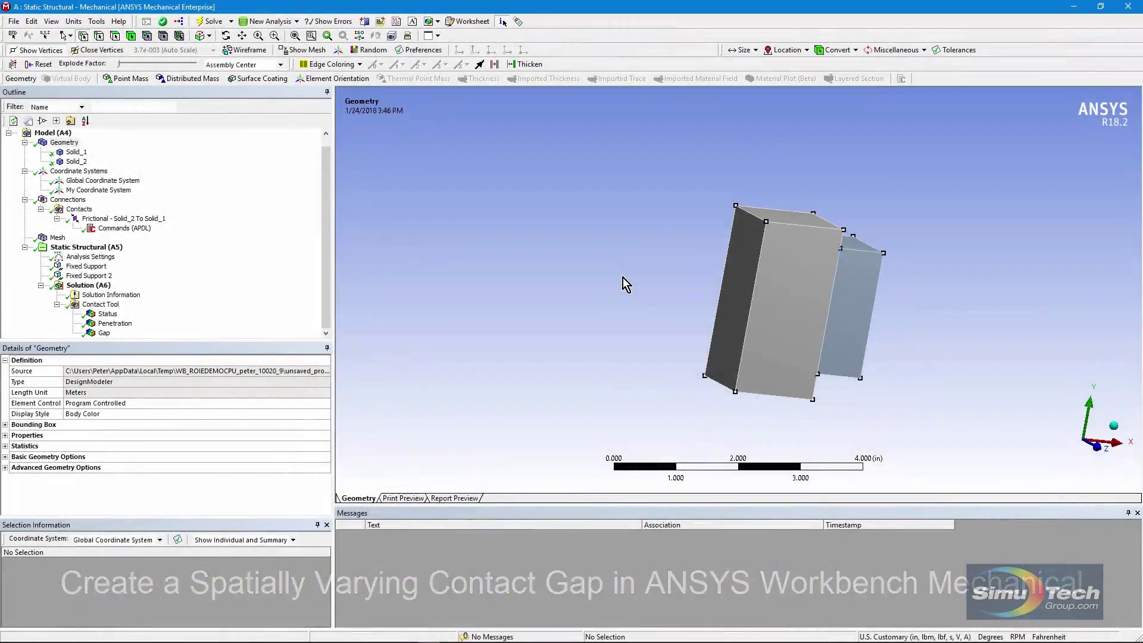
Review the Geometric Modification settings of the frictional contact between Solid_2 and Solid_1, checking its interface treatment and offset
{"action": "middle_click_drag", "start_coordinate": [669, 293], "coordinate": [845, 357]}
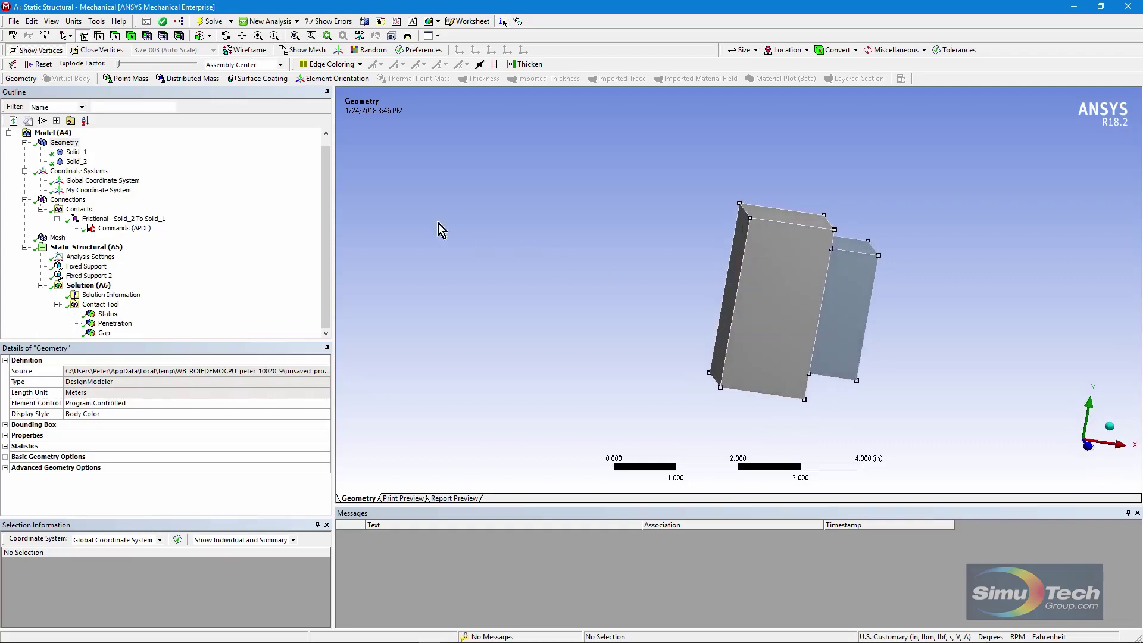
{"action": "left_click", "coordinate": [112, 220]}
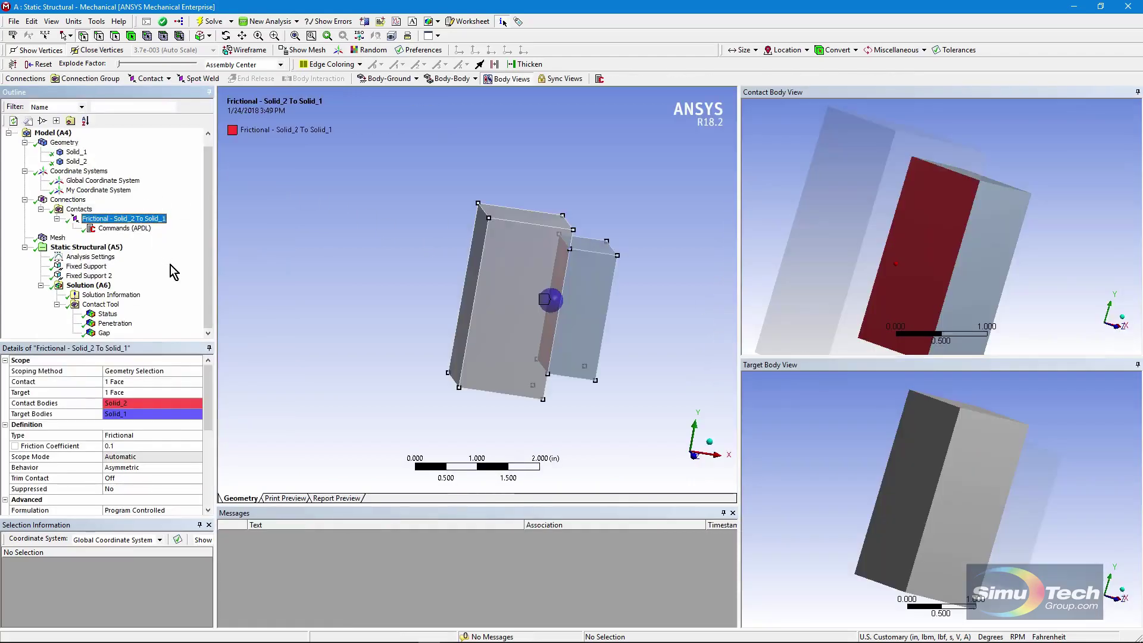
{"action": "left_click_drag", "start_coordinate": [210, 376], "coordinate": [209, 454]}
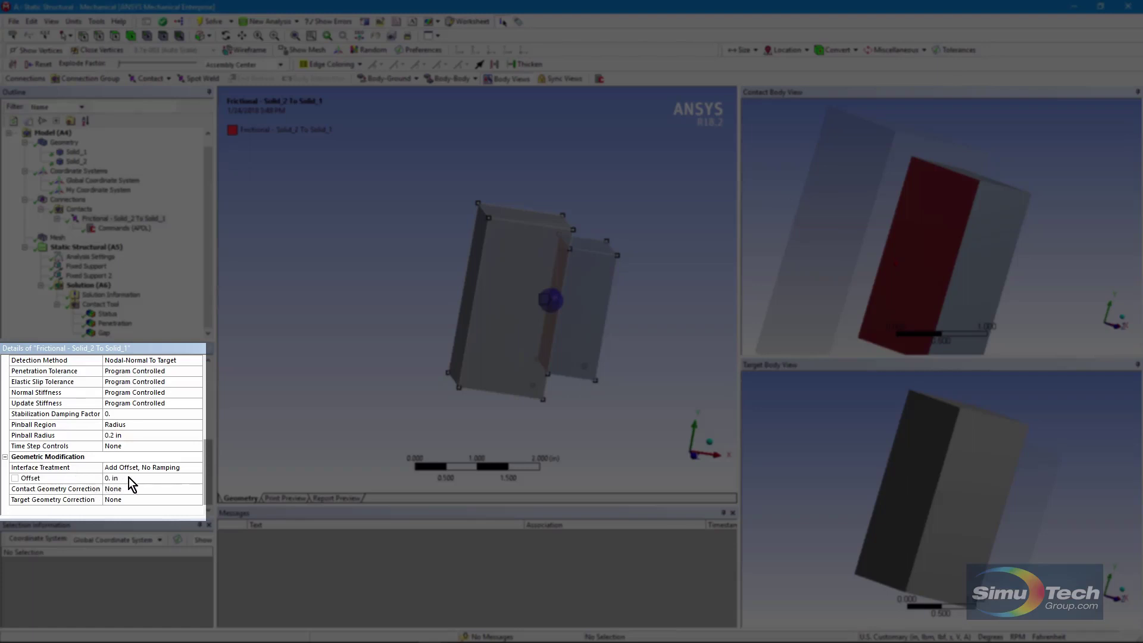
{"action": "left_click", "coordinate": [189, 481]}
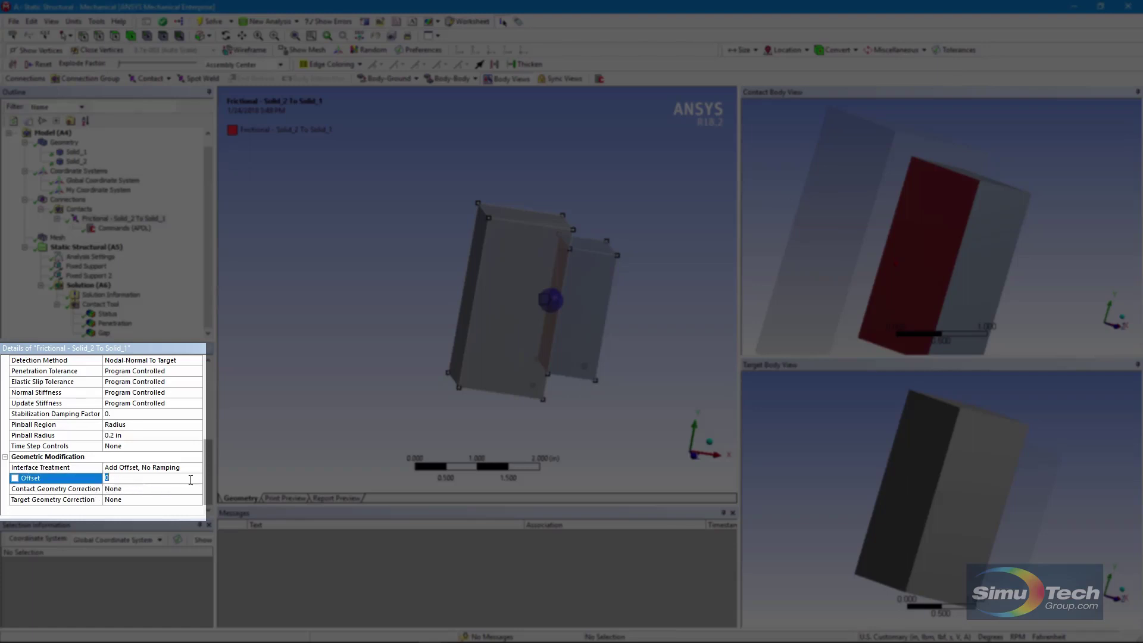
{"action": "left_click", "coordinate": [308, 450]}
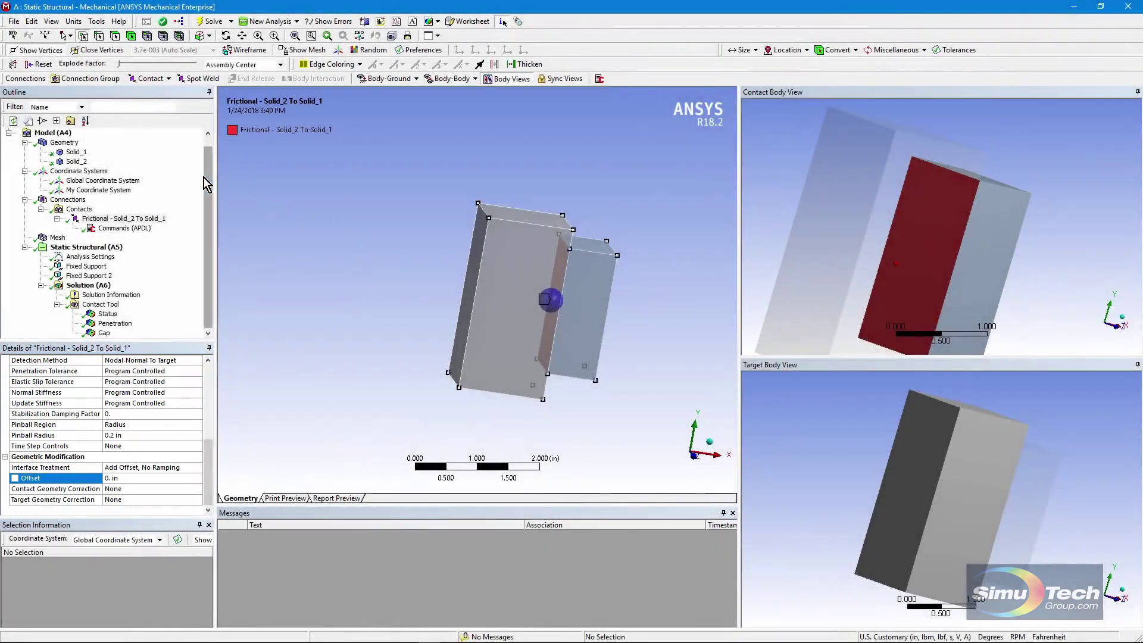
Read the APDL command snippet under the frictional contact at an enlarged text size, and inspect the geometry of the two solids
{"action": "left_click", "coordinate": [134, 229]}
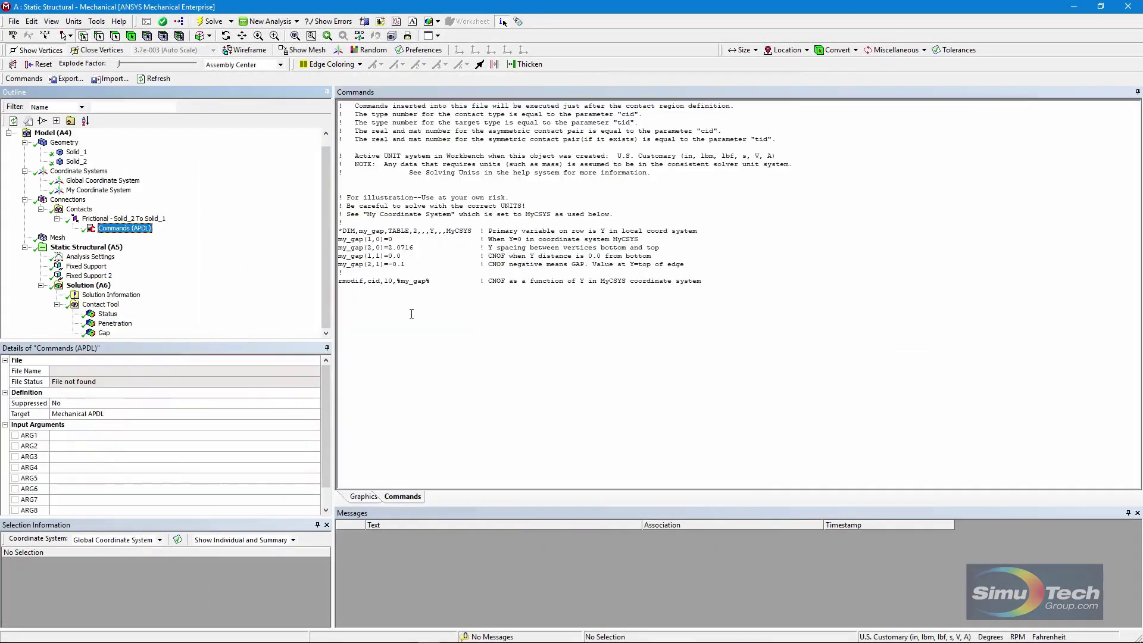
{"action": "scroll", "coordinate": [419, 319], "scroll_direction": "up", "scroll_amount": 5, "text": "ctrl"}
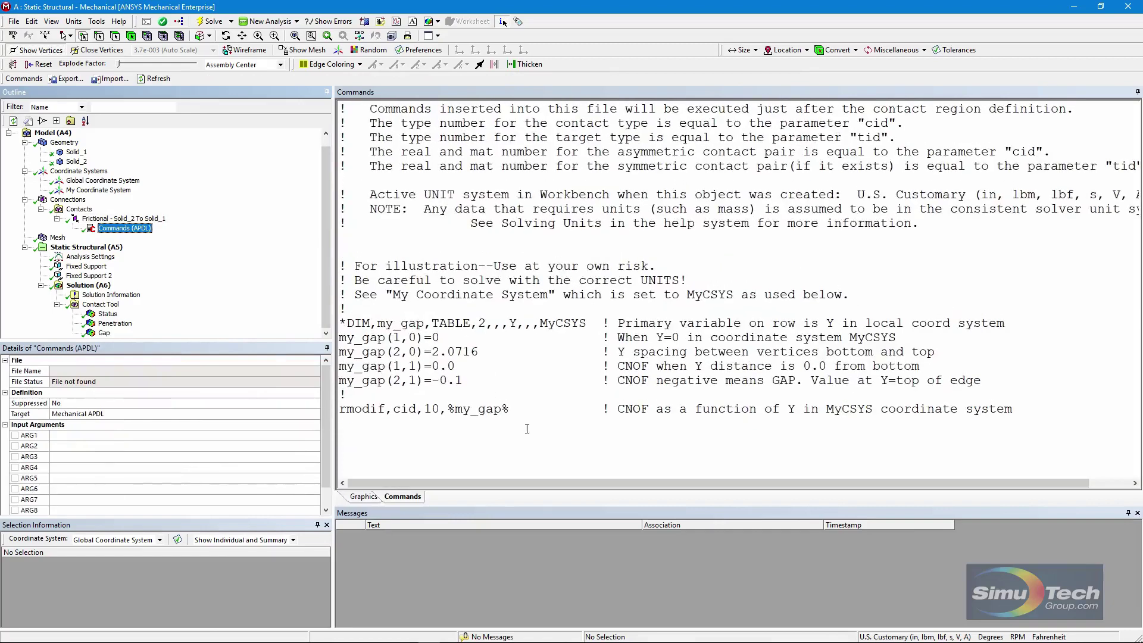
{"action": "left_click", "coordinate": [64, 142]}
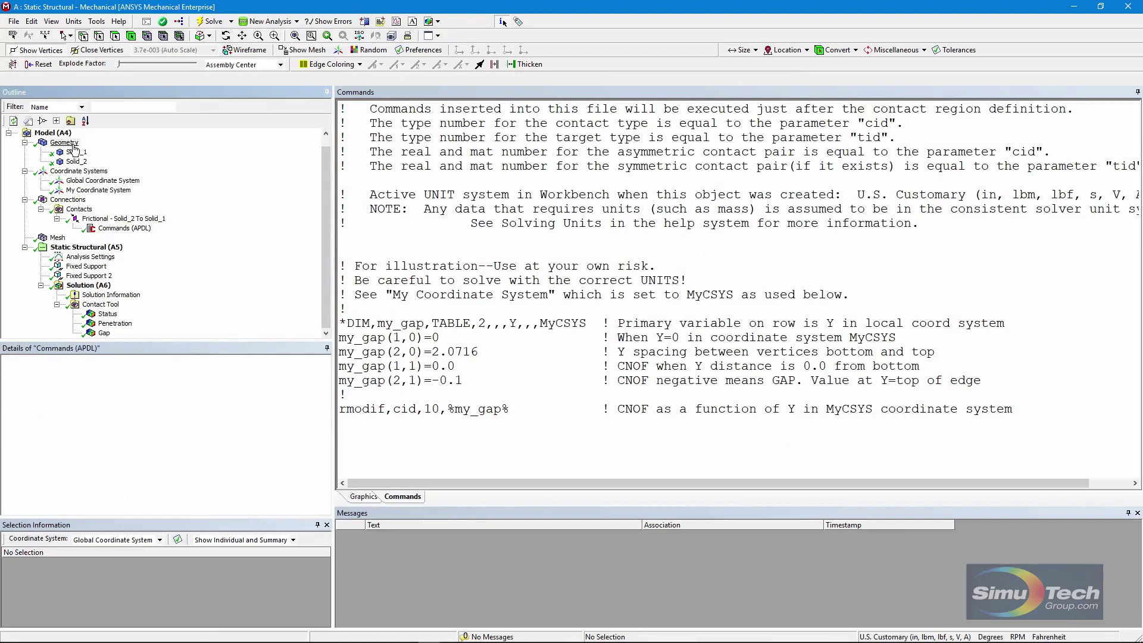
{"action": "middle_click_drag", "start_coordinate": [789, 404], "coordinate": [823, 226]}
{"action": "middle_click_drag", "start_coordinate": [832, 385], "coordinate": [863, 409]}
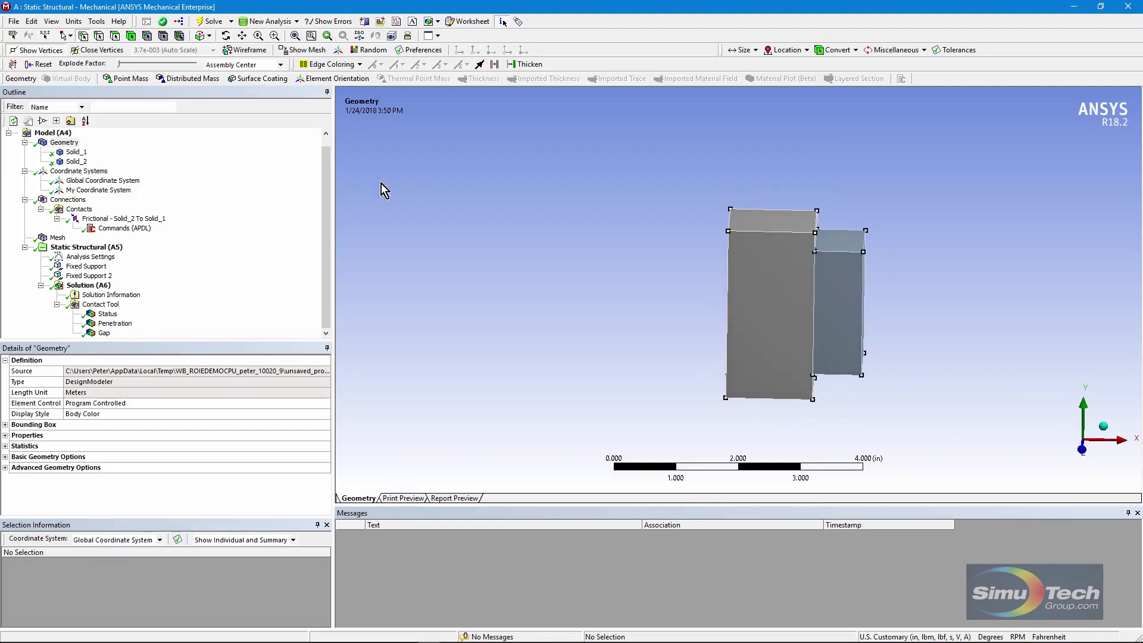
Inspect the contact and target faces of the Frictional - Solid_2 To Solid_1 contact region in the model
{"action": "left_click", "coordinate": [116, 218]}
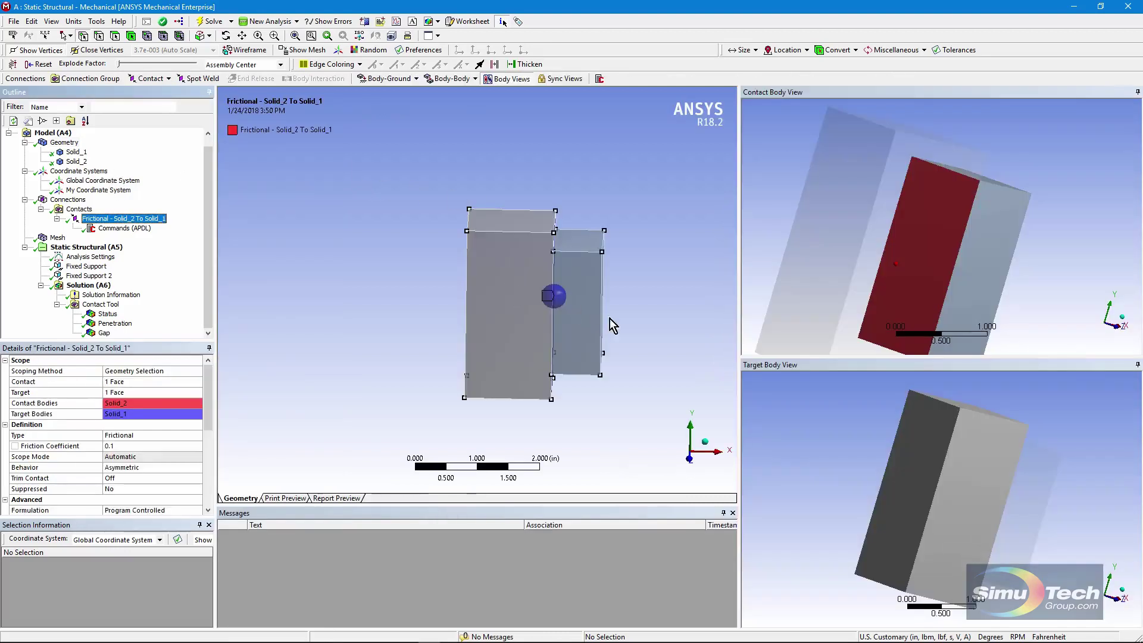
{"action": "middle_click_drag", "start_coordinate": [641, 331], "coordinate": [690, 318]}
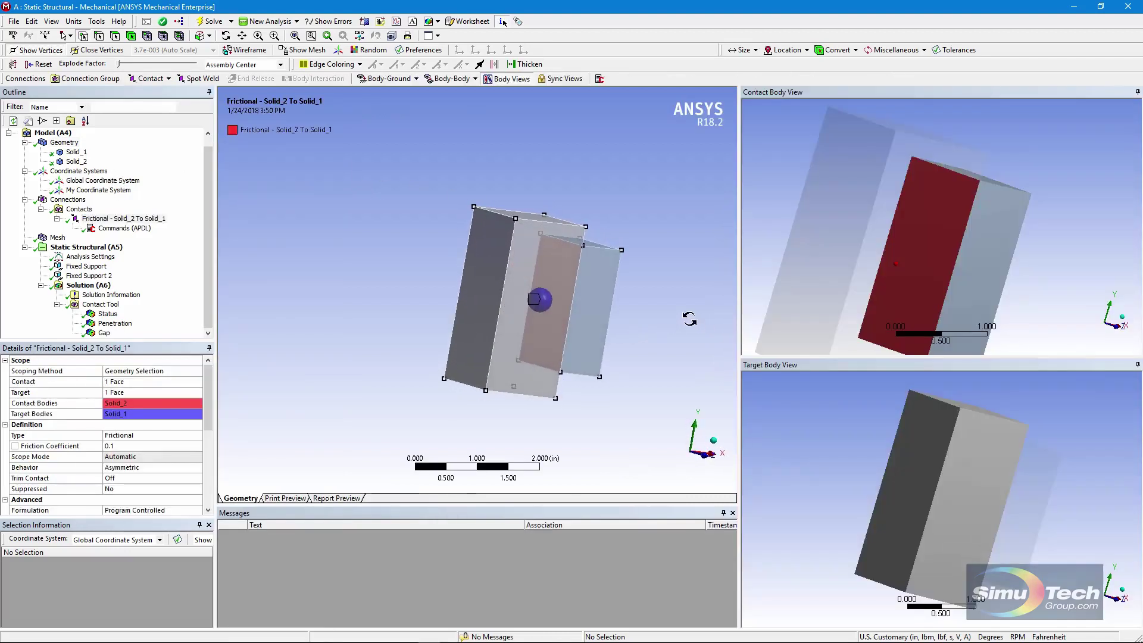
{"action": "right_click", "coordinate": [126, 219]}
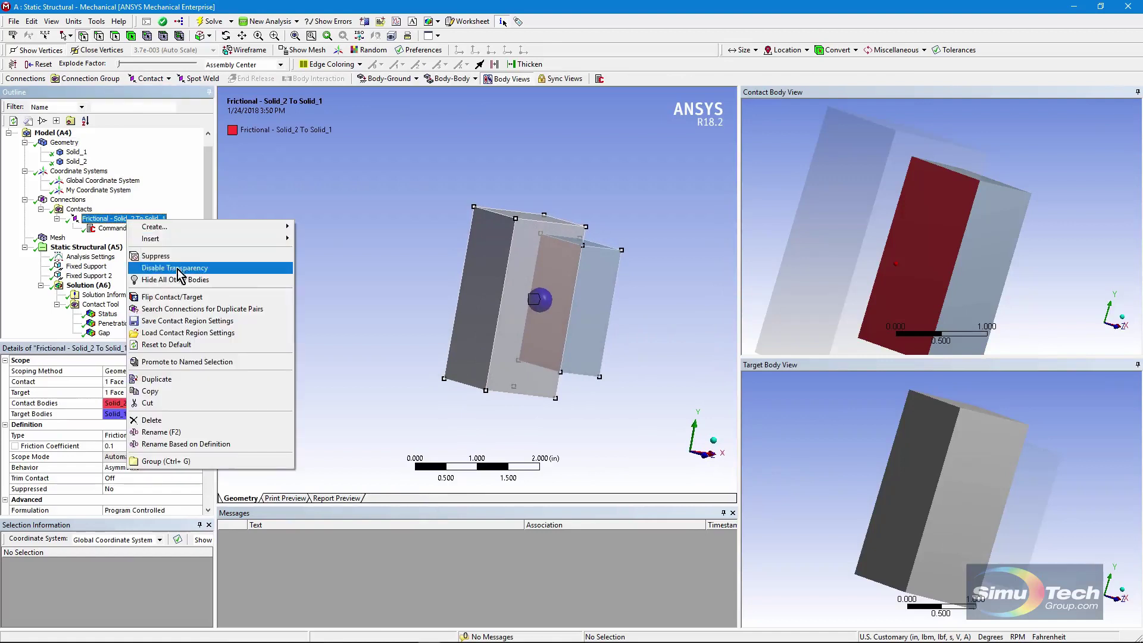
{"action": "left_click", "coordinate": [395, 263]}
{"action": "middle_click_drag", "start_coordinate": [603, 348], "coordinate": [591, 322]}
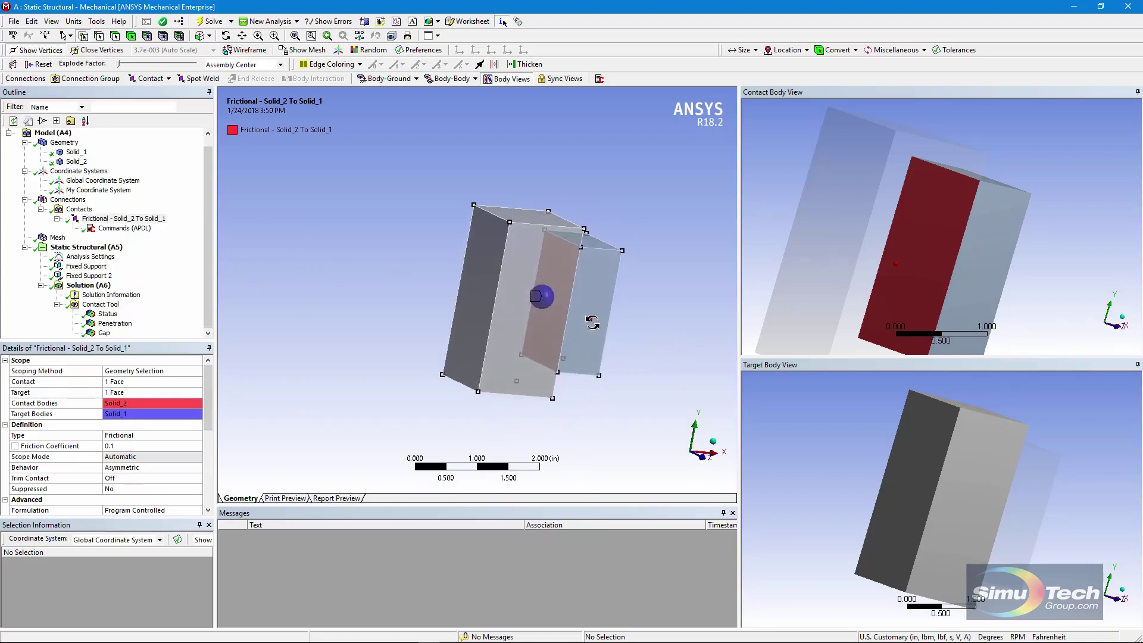
Enlarge the frictional contact's details area and check its pinball region and pinball radius
{"action": "left_click", "coordinate": [134, 218]}
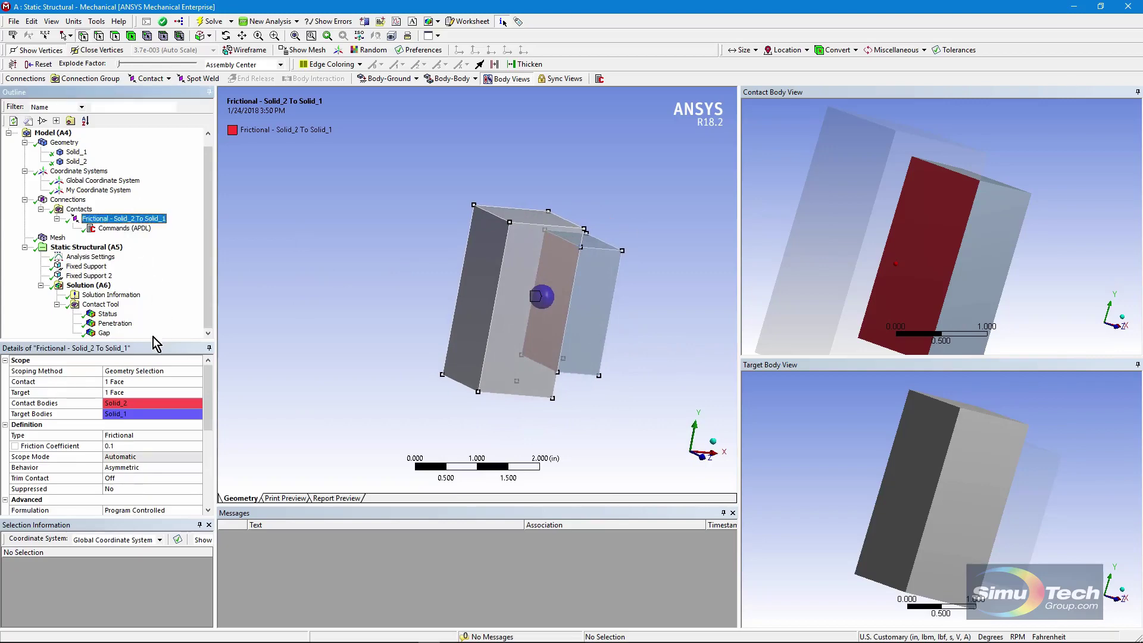
{"action": "left_click_drag", "start_coordinate": [148, 340], "coordinate": [149, 324]}
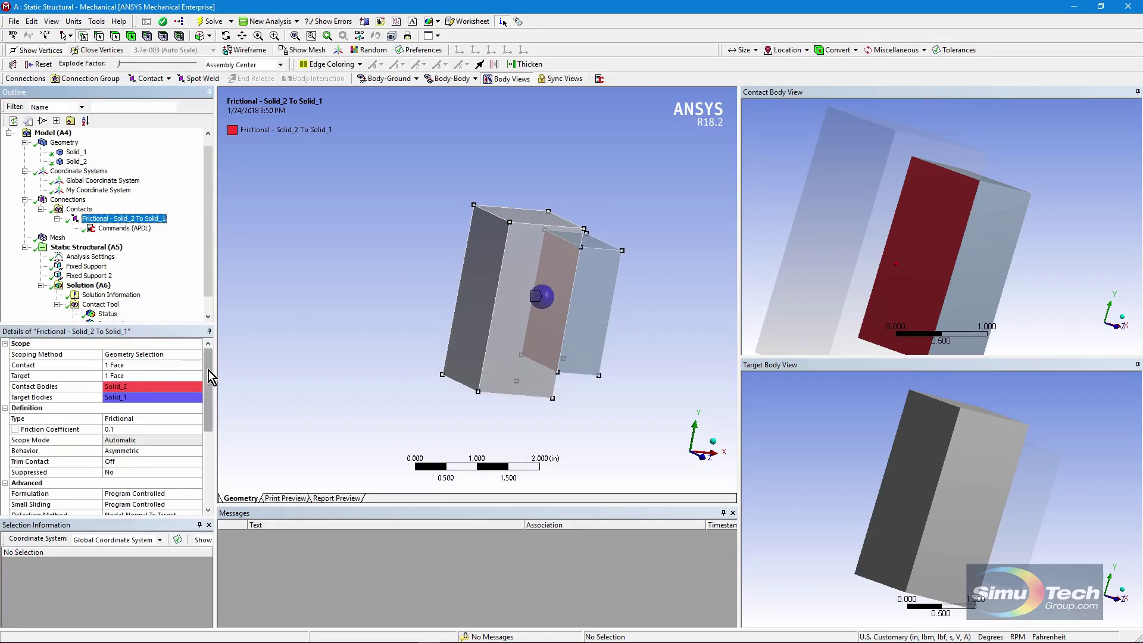
{"action": "scroll", "coordinate": [110, 511], "scroll_direction": "down", "scroll_amount": 5}
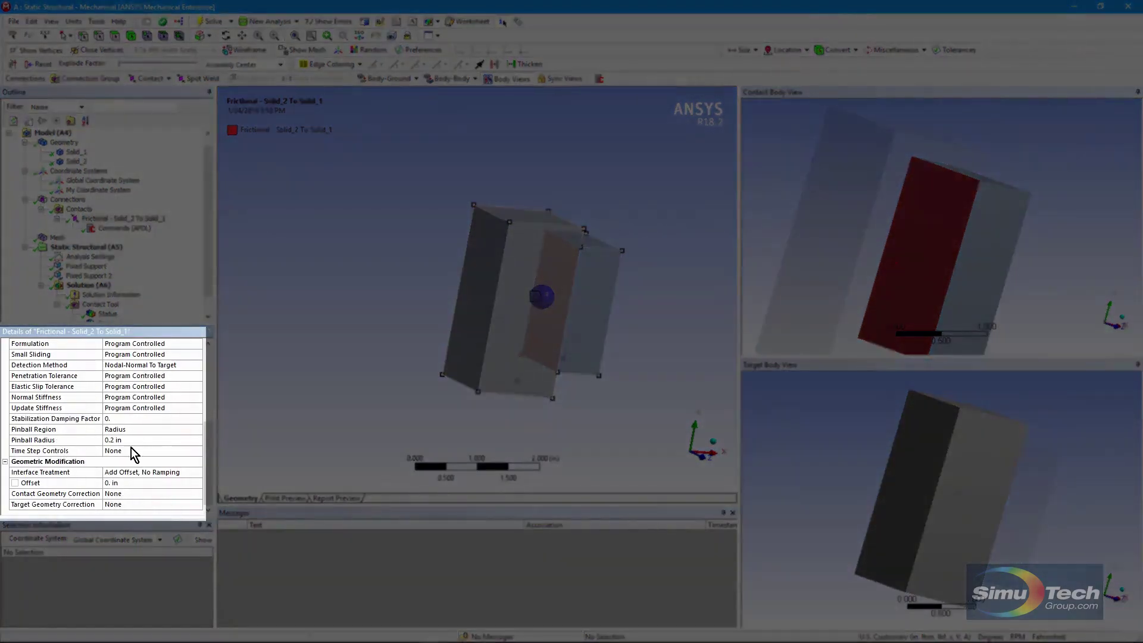
{"action": "left_click", "coordinate": [178, 439]}
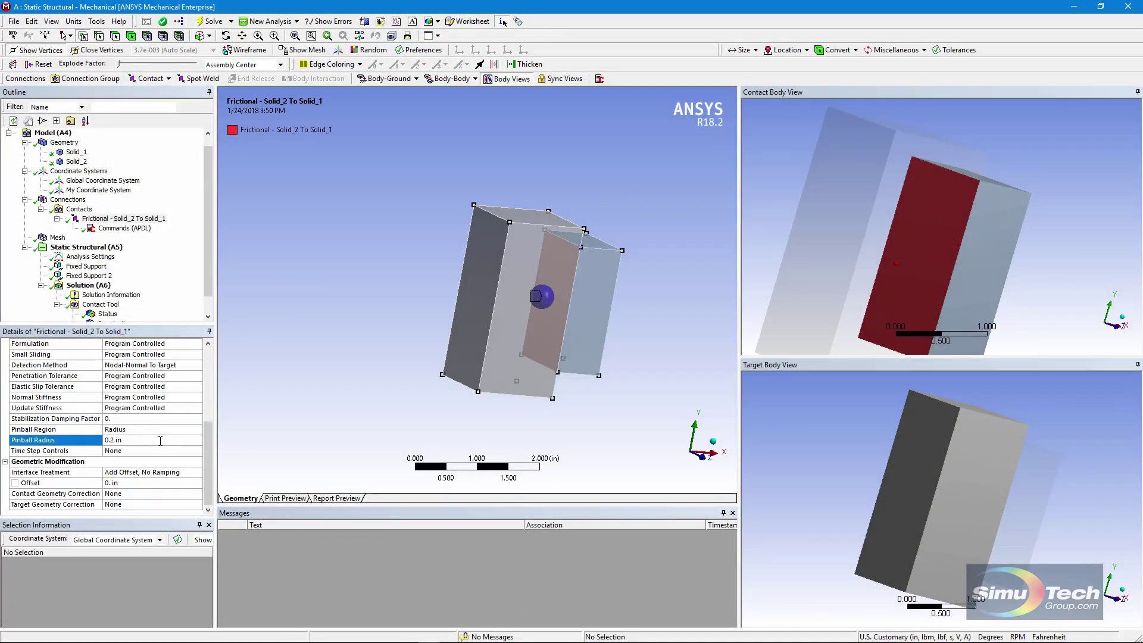
Check the frictional contact's detection method and examine the contacting faces of both solids from different sides
{"action": "left_click_drag", "start_coordinate": [207, 450], "coordinate": [206, 427]}
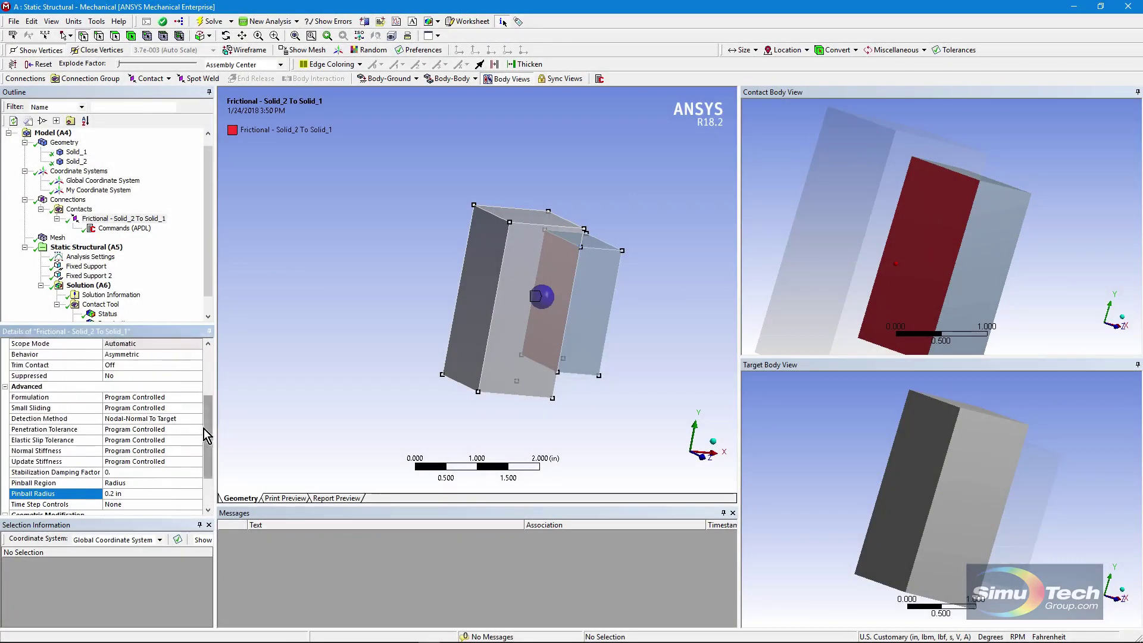
{"action": "left_click", "coordinate": [192, 418]}
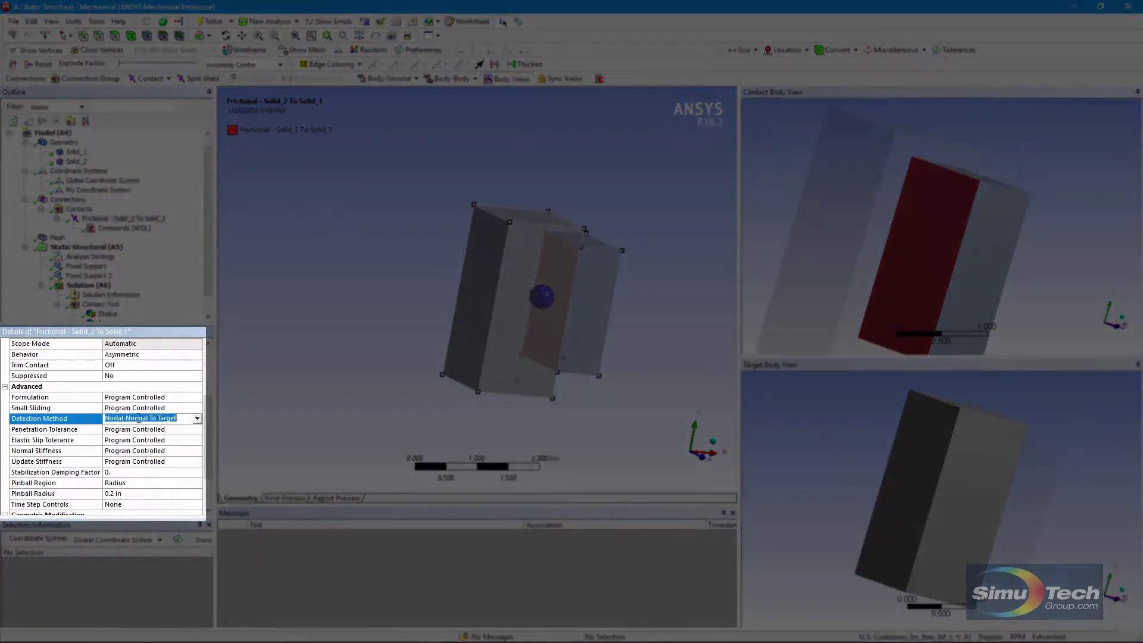
{"action": "left_click", "coordinate": [269, 416]}
{"action": "middle_click_drag", "start_coordinate": [539, 375], "coordinate": [518, 374]}
{"action": "middle_click_drag", "start_coordinate": [605, 309], "coordinate": [592, 269]}
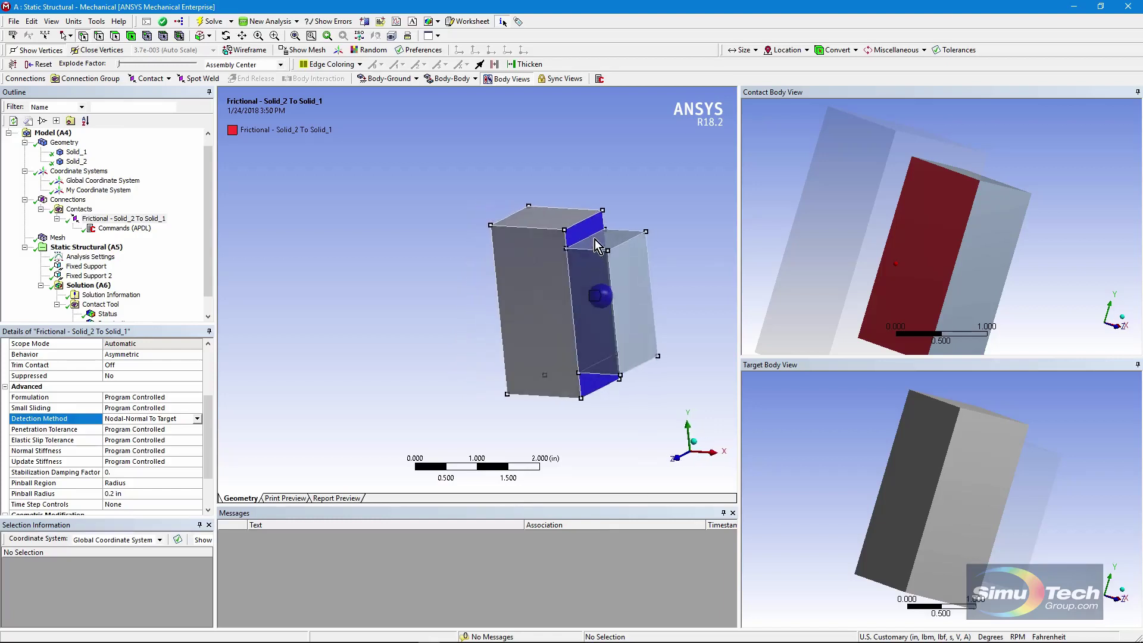
{"action": "middle_click_drag", "start_coordinate": [604, 327], "coordinate": [682, 340]}
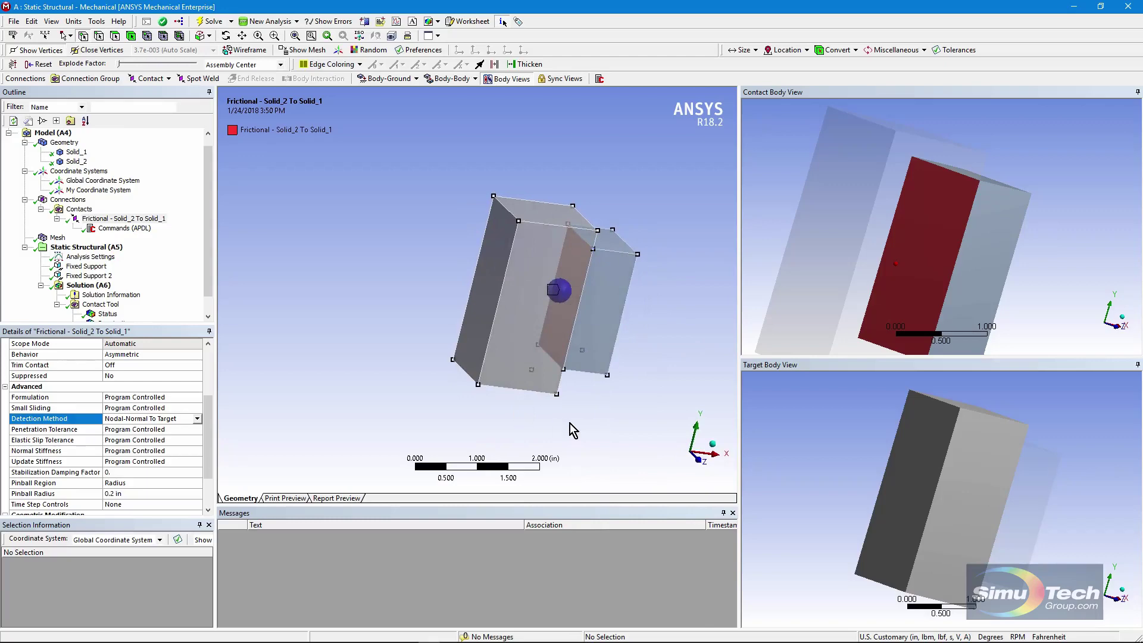
Check the Behavior and Trim Contact settings of the frictional contact against the touching faces in the model
{"action": "left_click_drag", "start_coordinate": [208, 425], "coordinate": [188, 400]}
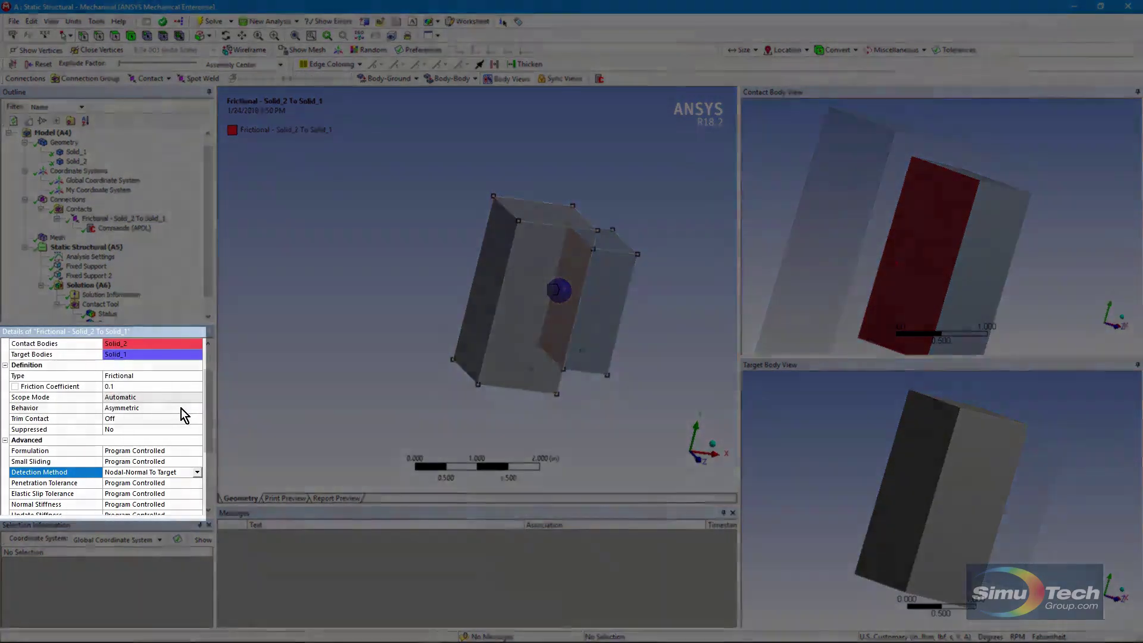
{"action": "left_click", "coordinate": [181, 408]}
{"action": "left_click", "coordinate": [317, 390]}
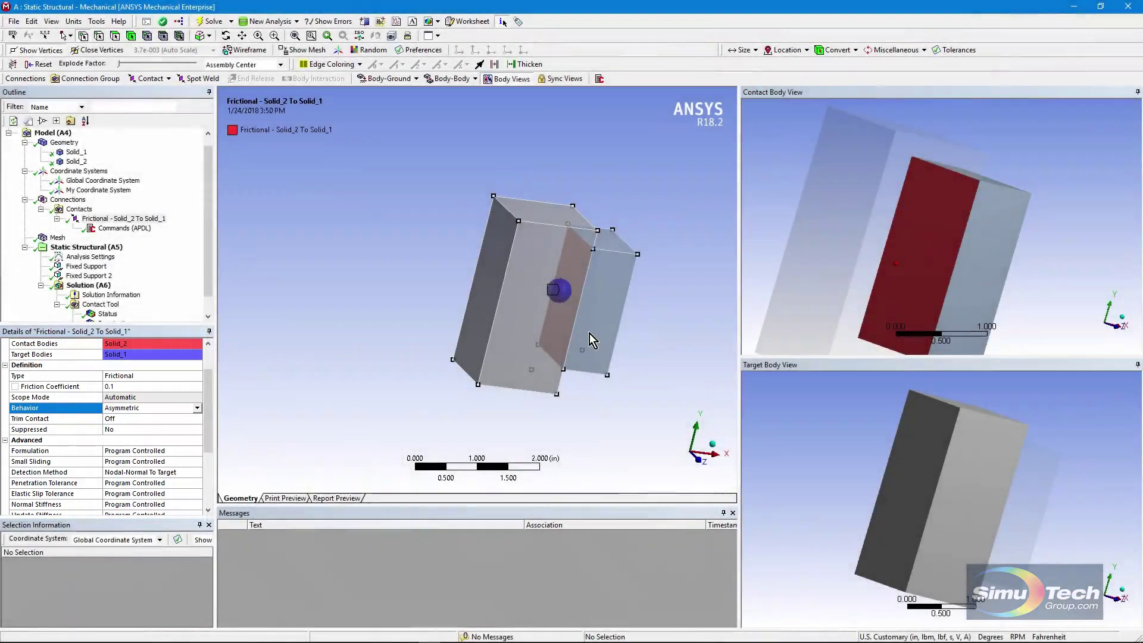
{"action": "mouse_move", "coordinate": [590, 315]}
{"action": "middle_mouse_down"}
{"action": "mouse_move", "coordinate": [651, 316]}
{"action": "mouse_move", "coordinate": [610, 316]}
{"action": "middle_mouse_up"}
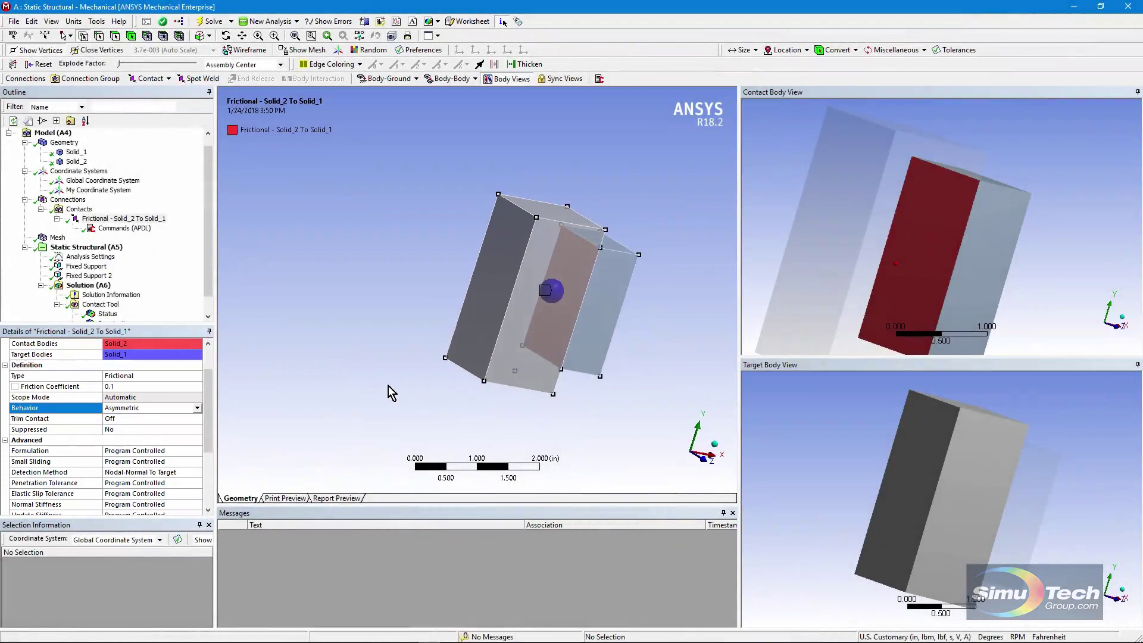
{"action": "left_click", "coordinate": [173, 418]}
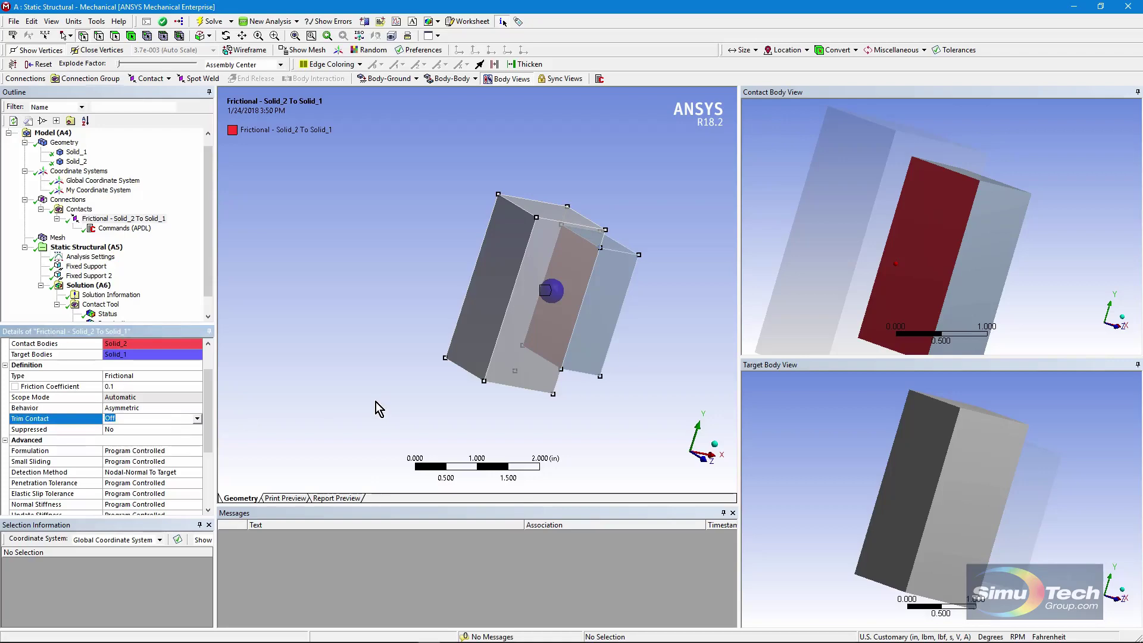
{"action": "mouse_move", "coordinate": [567, 393]}
{"action": "middle_mouse_down"}
{"action": "mouse_move", "coordinate": [567, 379]}
{"action": "mouse_move", "coordinate": [503, 359]}
{"action": "mouse_move", "coordinate": [572, 377]}
{"action": "middle_mouse_up"}
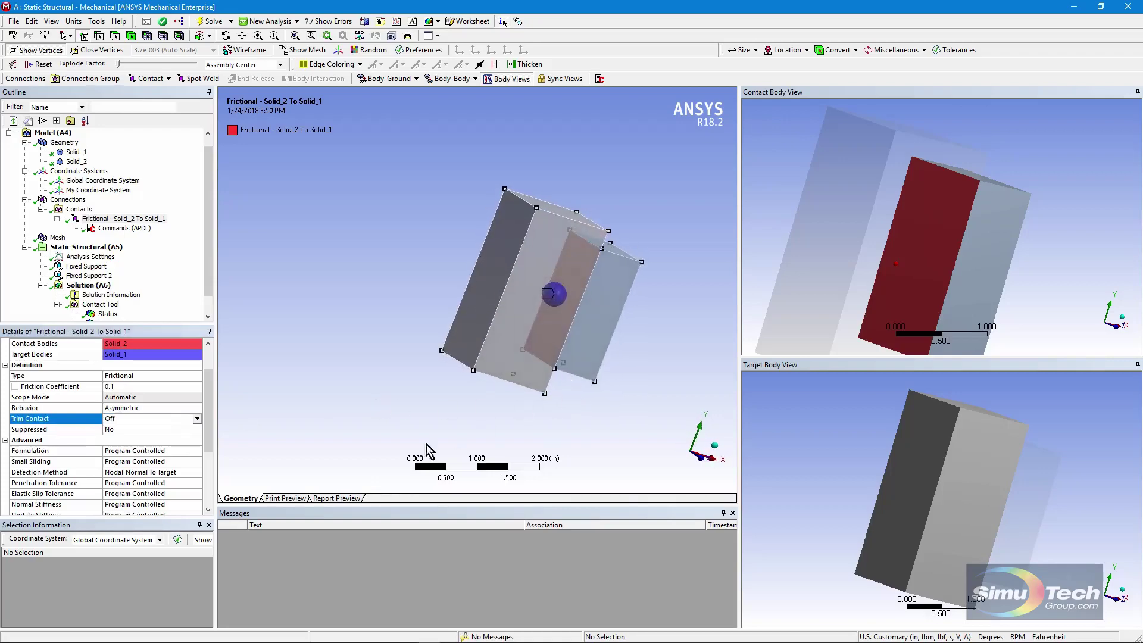
View the available contact types for the Solid_2 to Solid_1 contact and review its scope settings
{"action": "left_click", "coordinate": [198, 375]}
{"action": "left_click", "coordinate": [198, 376]}
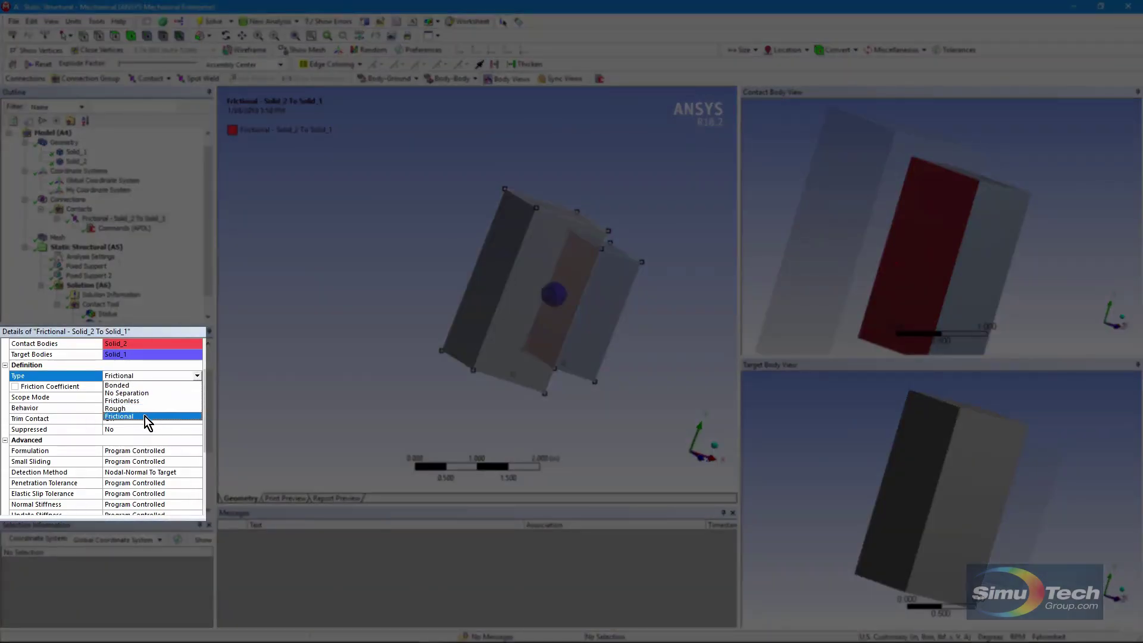
{"action": "left_click", "coordinate": [292, 421]}
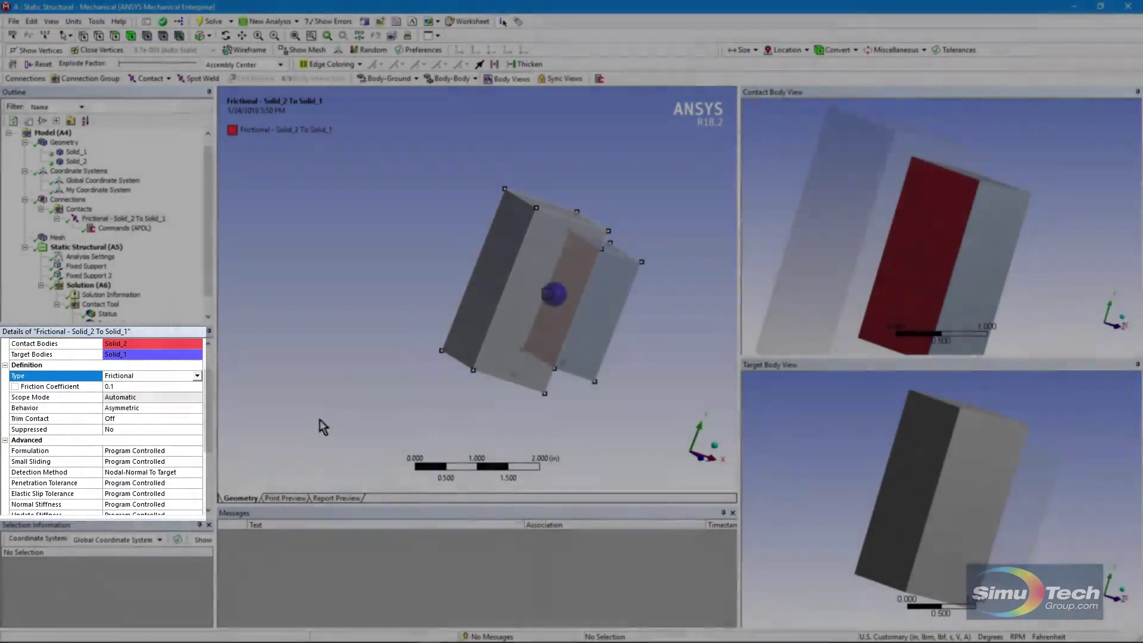
{"action": "left_click_drag", "start_coordinate": [209, 420], "coordinate": [213, 379]}
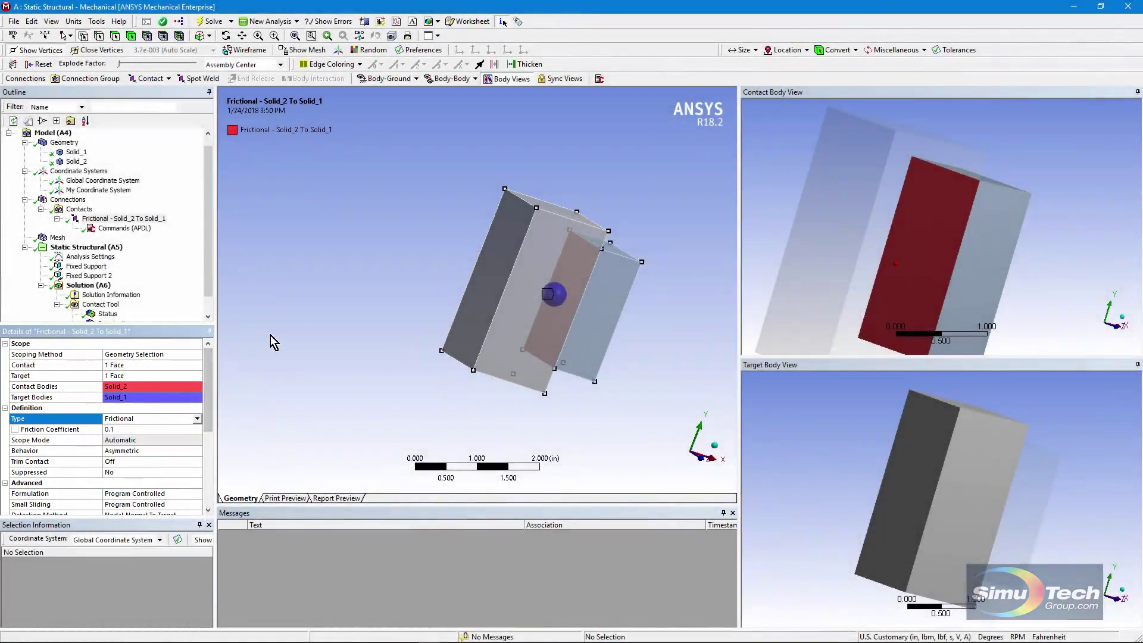
Examine the definition of My Coordinate System and the position of its origin and axes on the two solids
{"action": "left_click", "coordinate": [95, 190]}
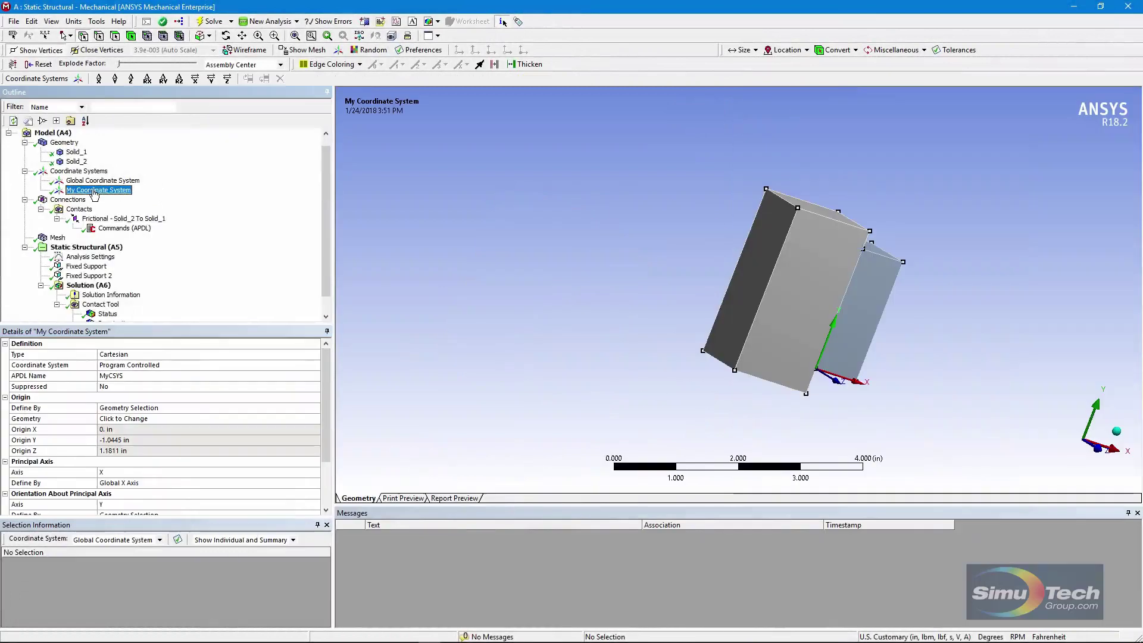
{"action": "middle_click_drag", "start_coordinate": [822, 425], "coordinate": [690, 407]}
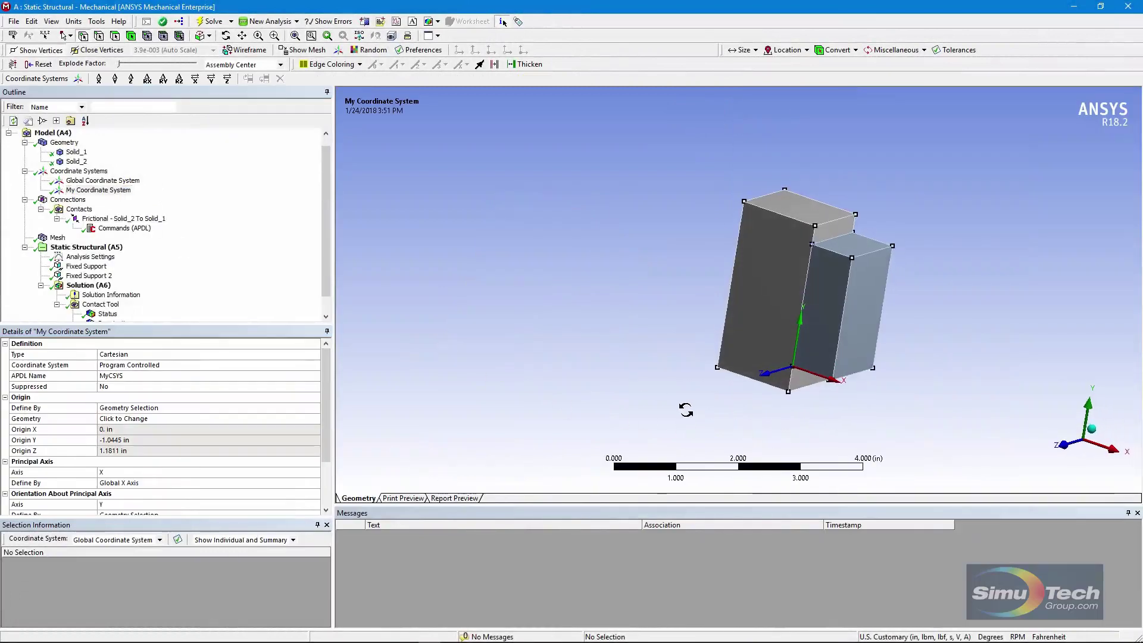
{"action": "middle_click_drag", "start_coordinate": [787, 396], "coordinate": [824, 349]}
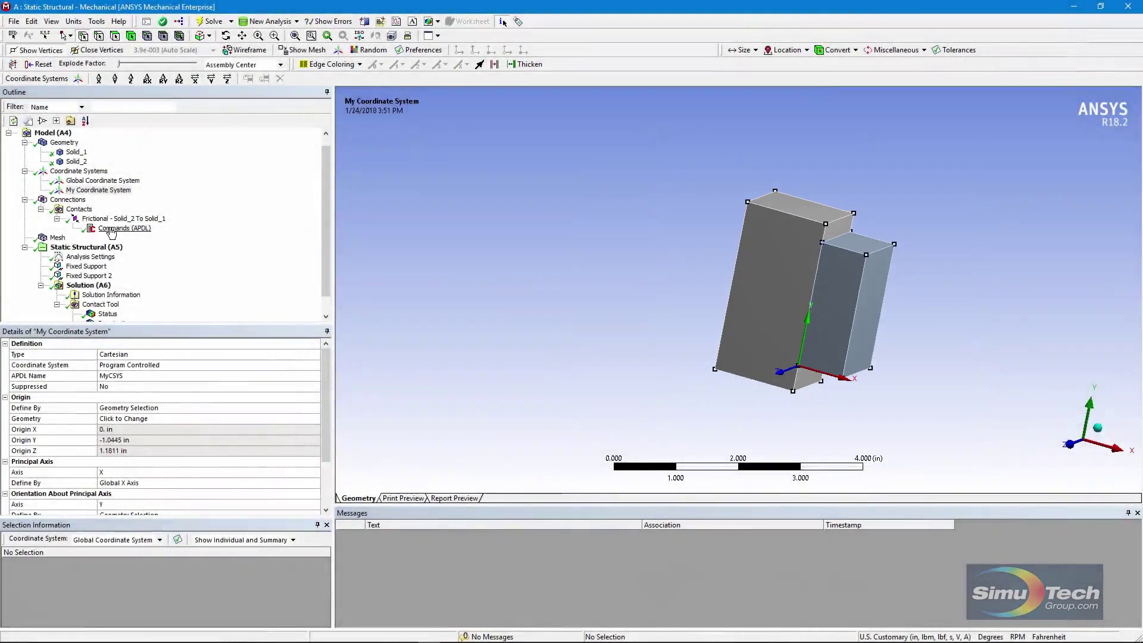
Open the contact's APDL commands at an enlarged text size and highlight the my_gap table name in the *DIM line
{"action": "left_click", "coordinate": [111, 229]}
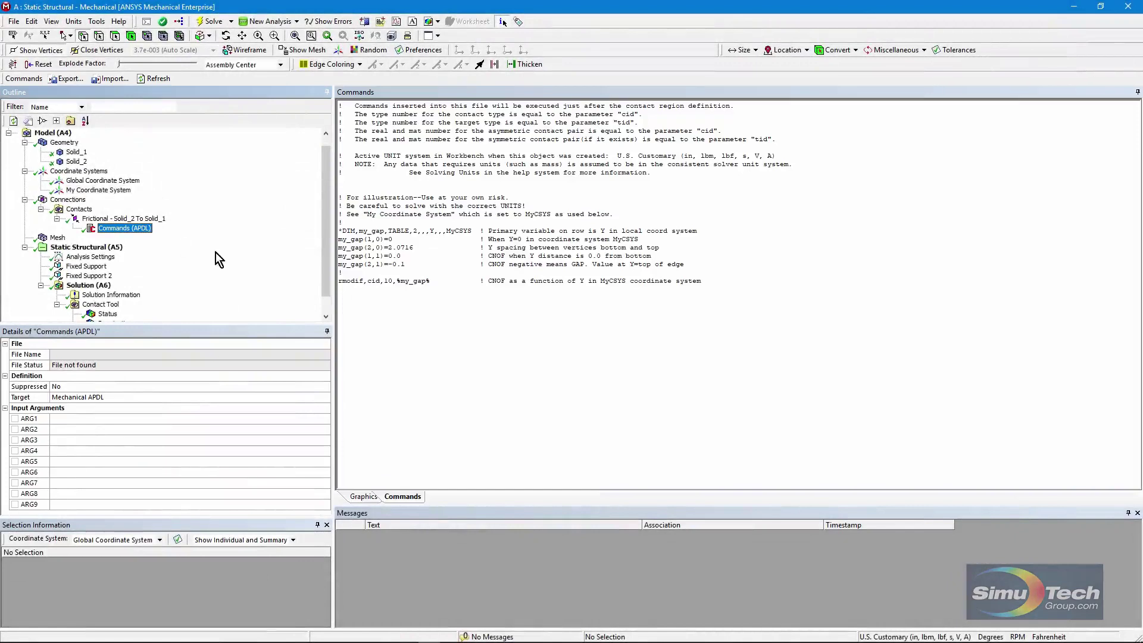
{"action": "scroll", "coordinate": [406, 353], "scroll_direction": "up", "scroll_amount": 3, "text": "ctrl"}
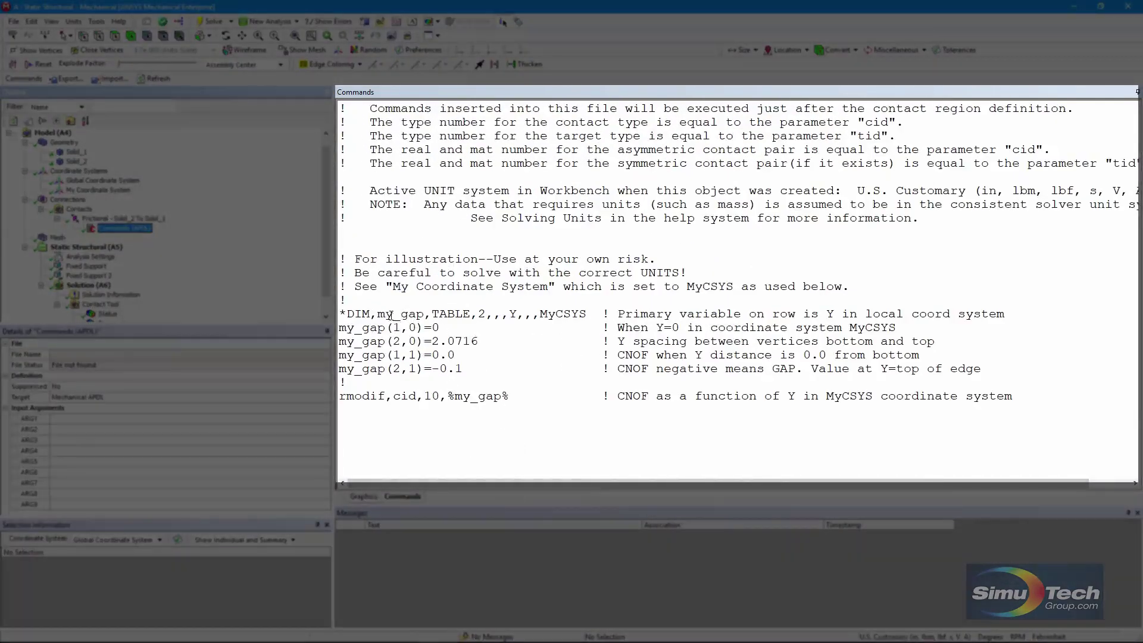
{"action": "left_click_drag", "start_coordinate": [378, 314], "coordinate": [424, 312]}
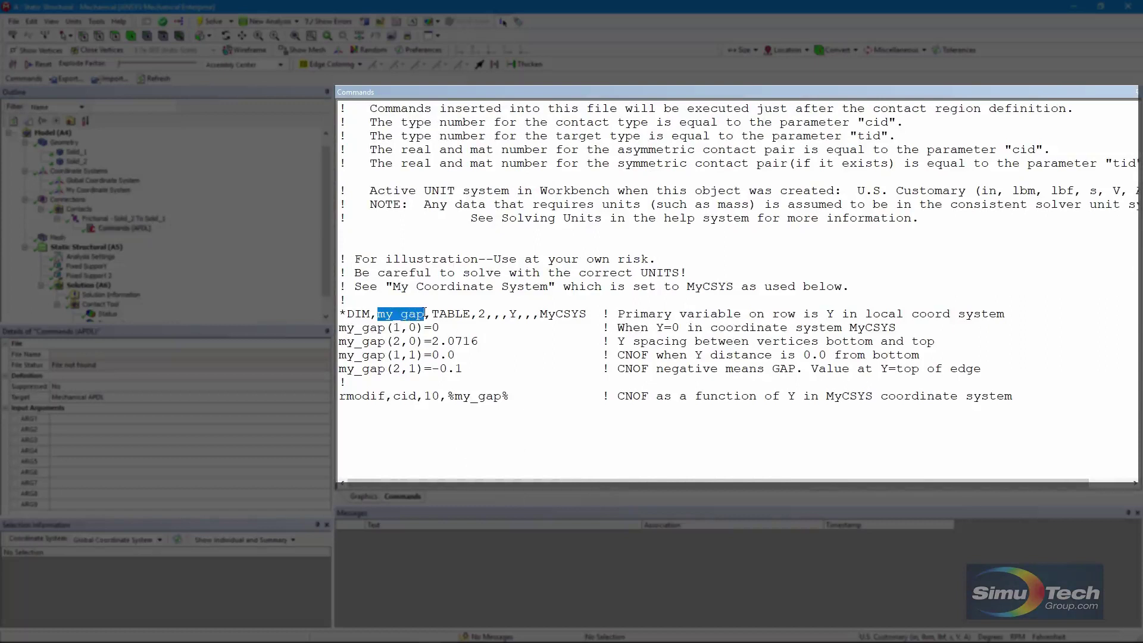
Highlight the TABLE keyword, the row count and the MyCSYS argument one after another in the *DIM line of the commands
{"action": "left_click", "coordinate": [485, 413]}
{"action": "double_click", "coordinate": [454, 313]}
{"action": "left_click", "coordinate": [488, 460]}
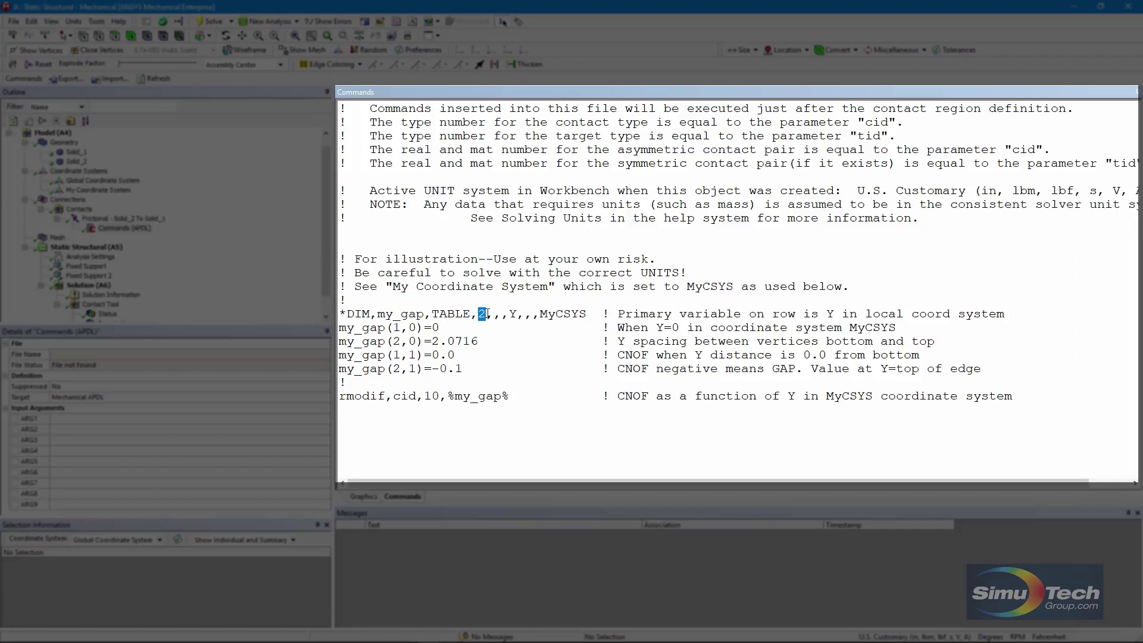
{"action": "left_click", "coordinate": [520, 434]}
{"action": "left_click_drag", "start_coordinate": [553, 312], "coordinate": [589, 310]}
{"action": "left_click", "coordinate": [635, 447]}
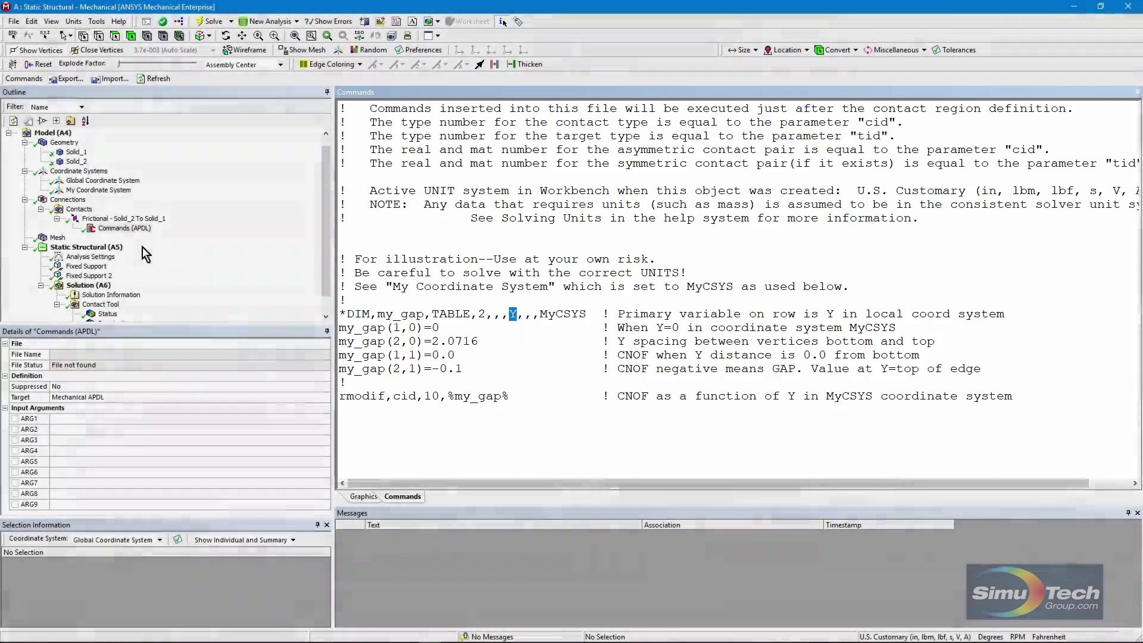
Check the APDL Name of My Coordinate System and view its Coordinate System numbering options without changing them
{"action": "left_click", "coordinate": [98, 190]}
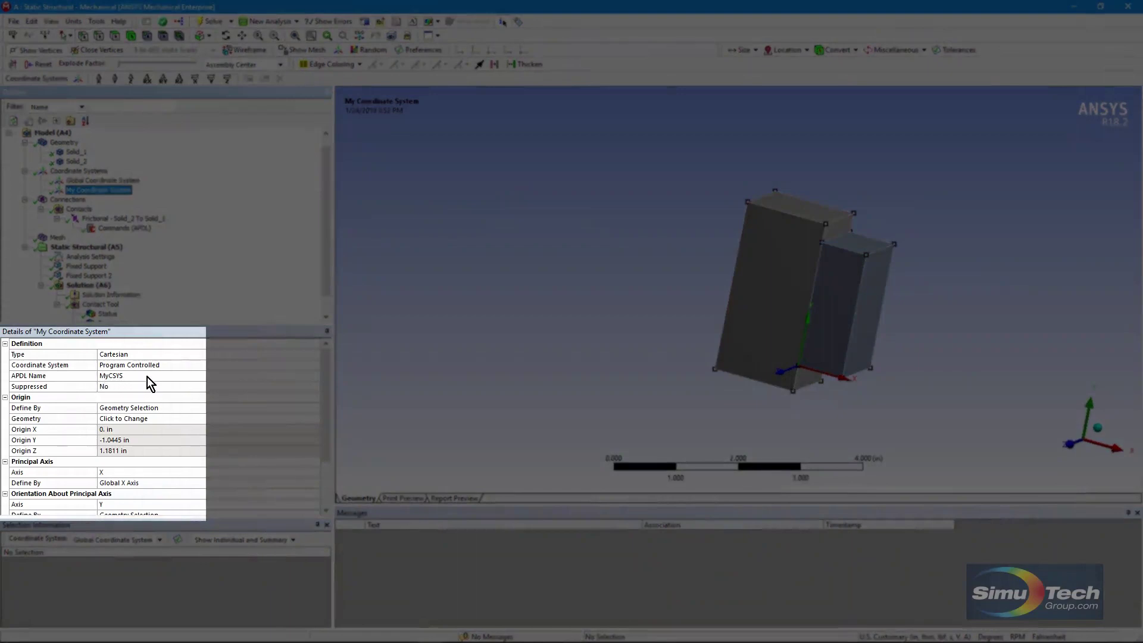
{"action": "left_click", "coordinate": [147, 377]}
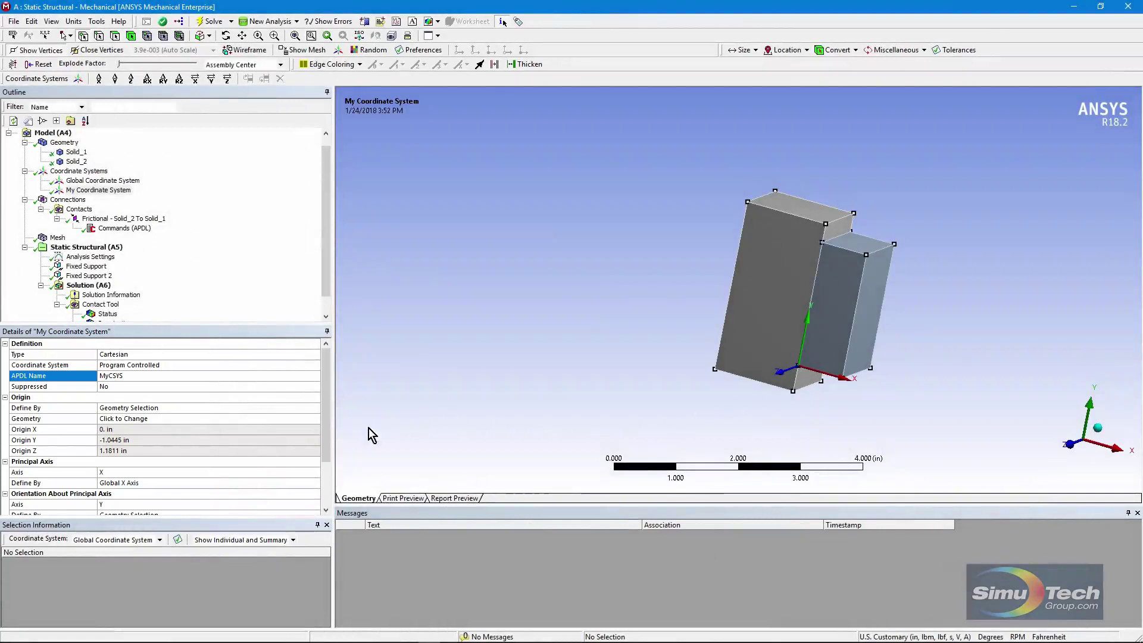
{"action": "left_click", "coordinate": [281, 364]}
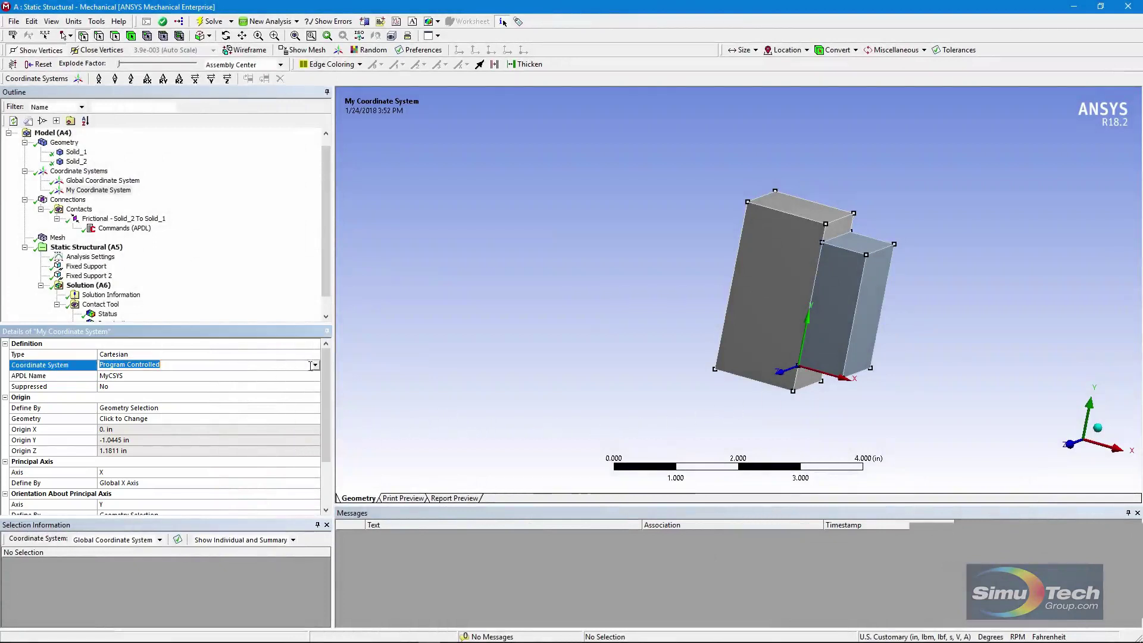
{"action": "left_click", "coordinate": [313, 365]}
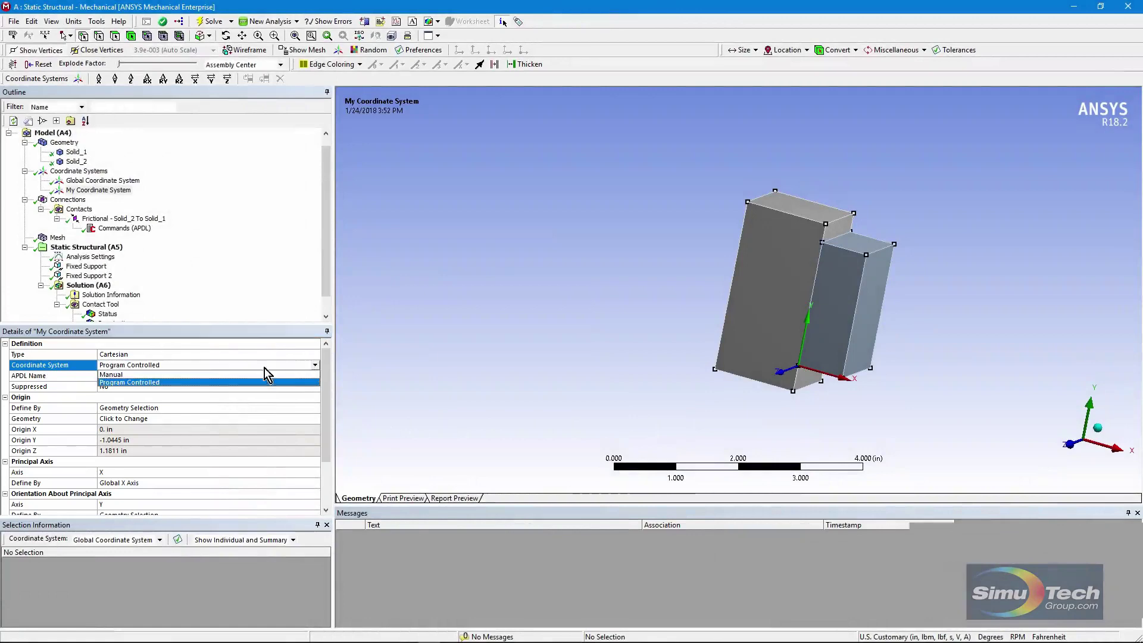
{"action": "left_click", "coordinate": [459, 373]}
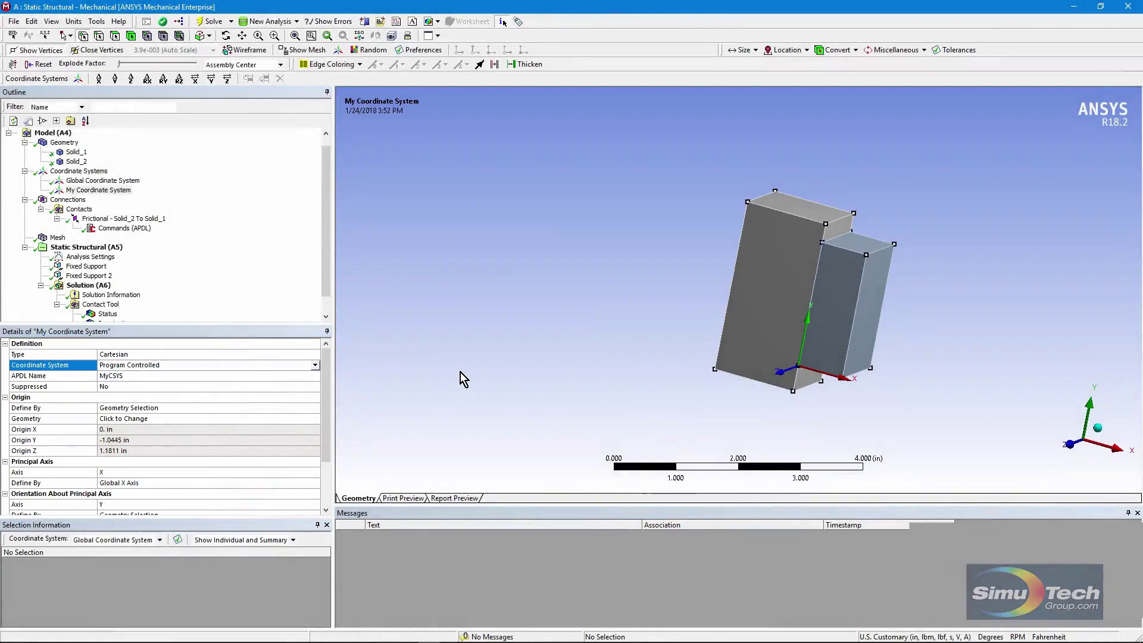
Return to the frictional contact's APDL commands and highlight the my_gap(1,0) line and the value of my_gap(2,0)
{"action": "left_click", "coordinate": [149, 218]}
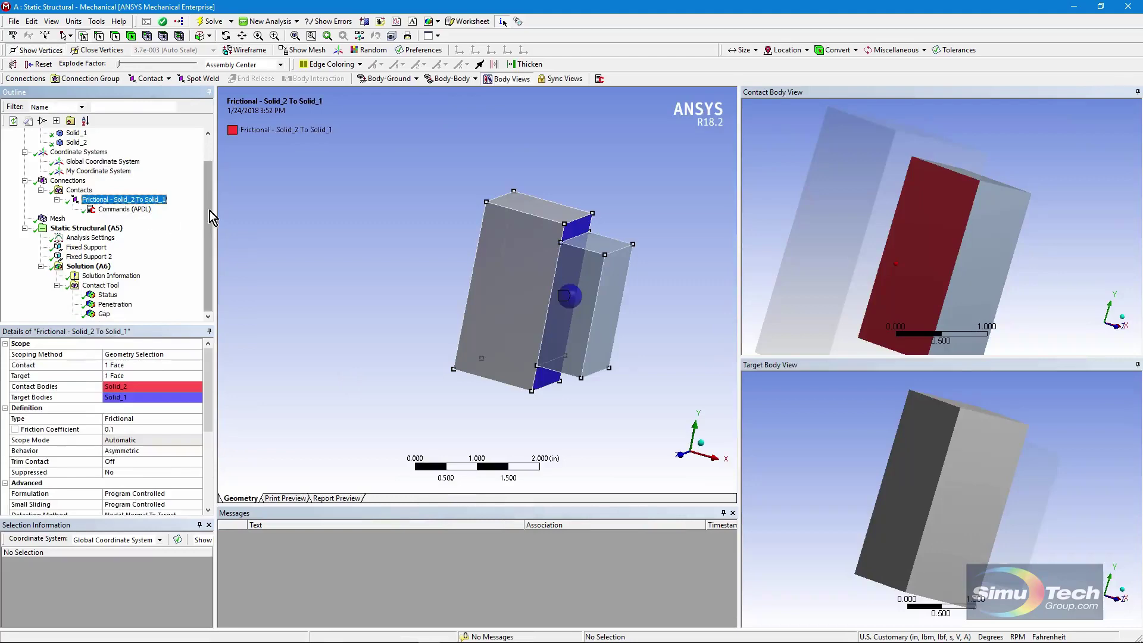
{"action": "left_click", "coordinate": [143, 210]}
{"action": "scroll", "coordinate": [485, 375], "scroll_direction": "up", "scroll_amount": 3, "text": "ctrl"}
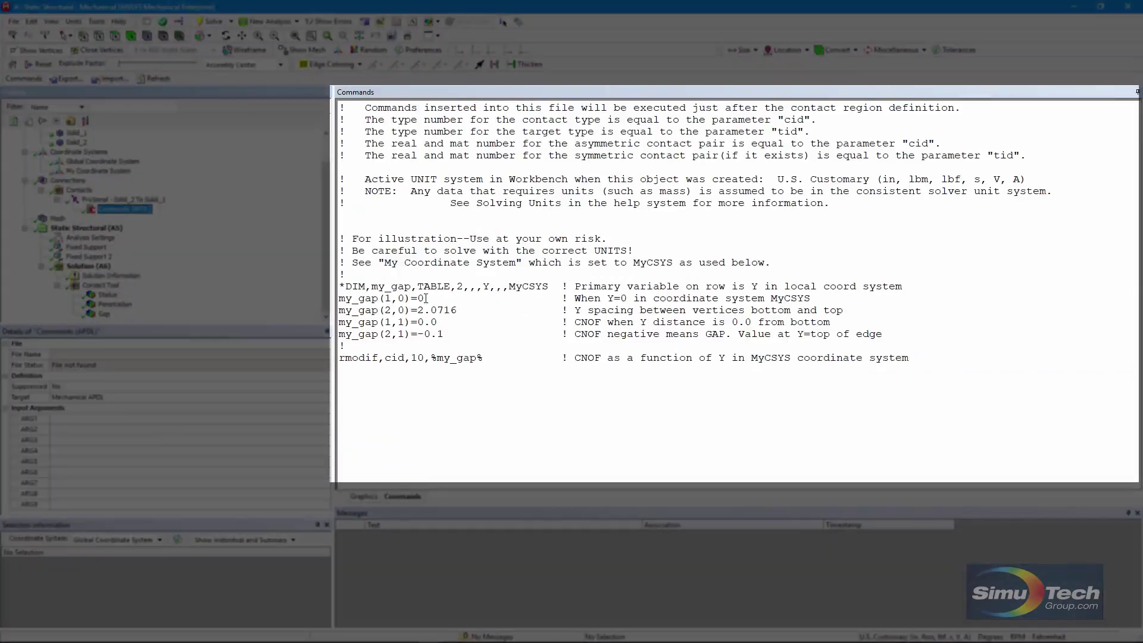
{"action": "left_click_drag", "start_coordinate": [341, 298], "coordinate": [438, 296]}
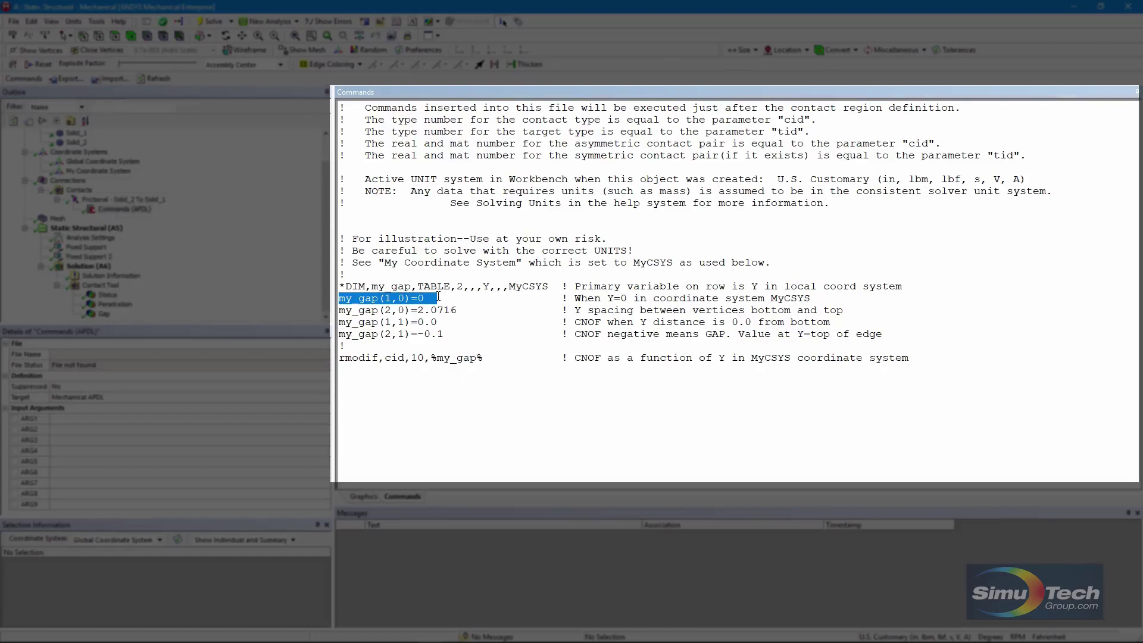
{"action": "left_click", "coordinate": [476, 310]}
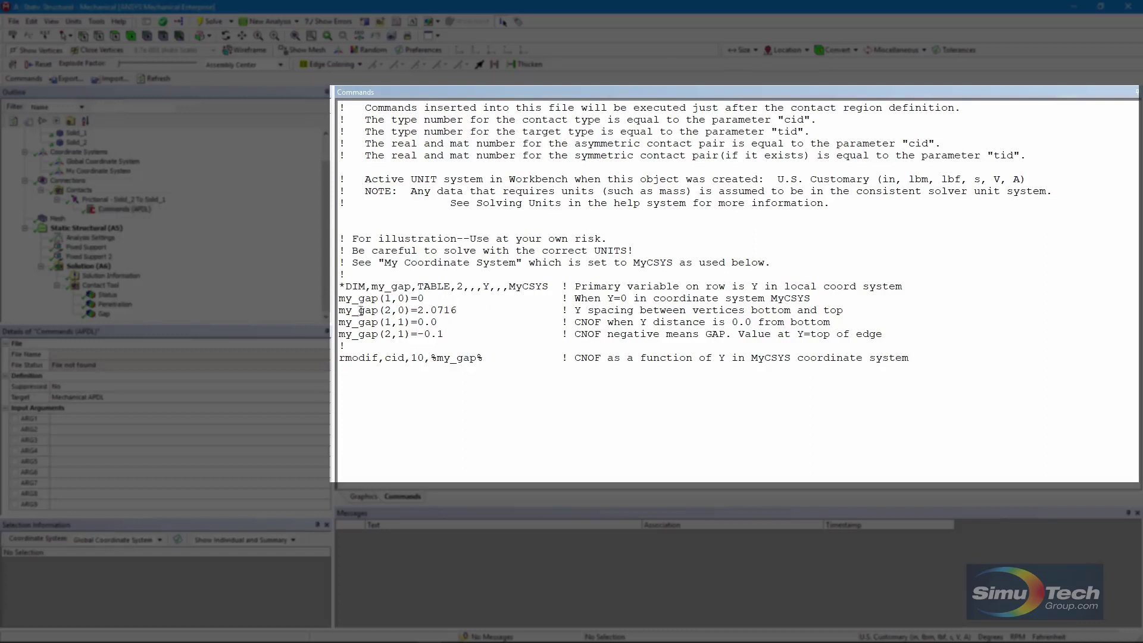
{"action": "left_click_drag", "start_coordinate": [419, 310], "coordinate": [446, 310]}
{"action": "left_click", "coordinate": [474, 312]}
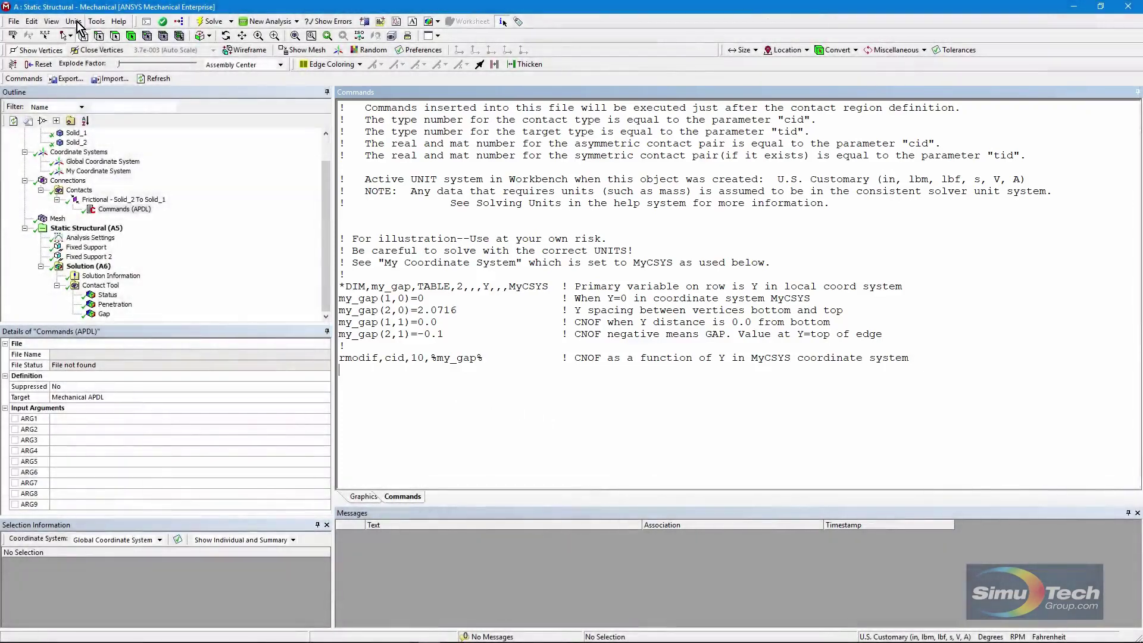
Check the active unit system, leaving it as it is, and highlight the Y spacing value in the my_gap(2,0) line
{"action": "left_click", "coordinate": [75, 22]}
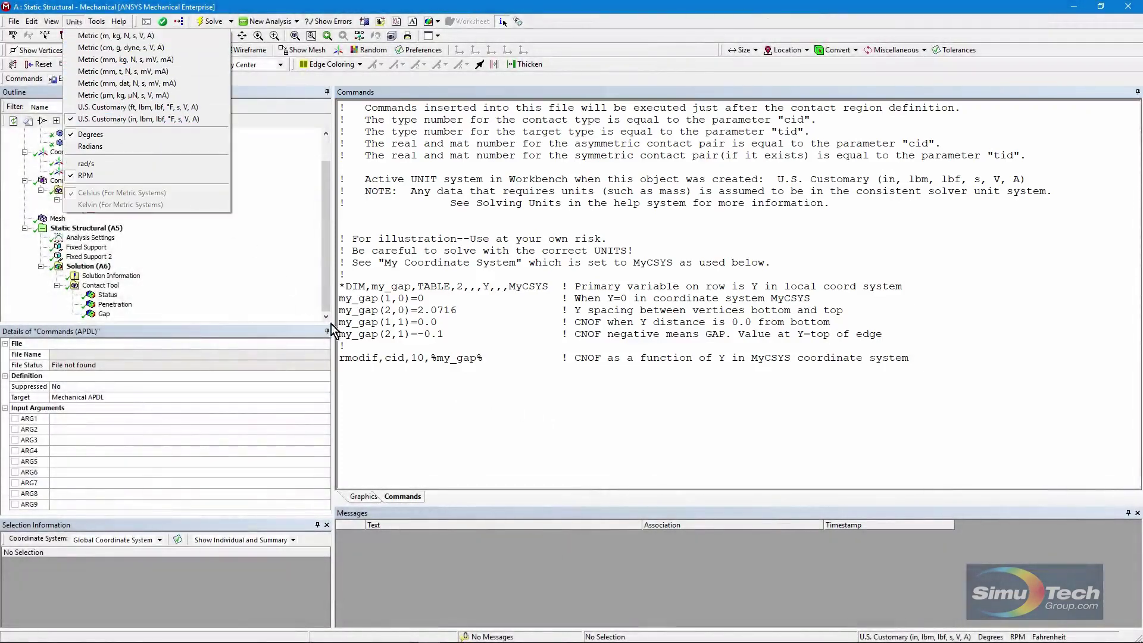
{"action": "left_click", "coordinate": [426, 427]}
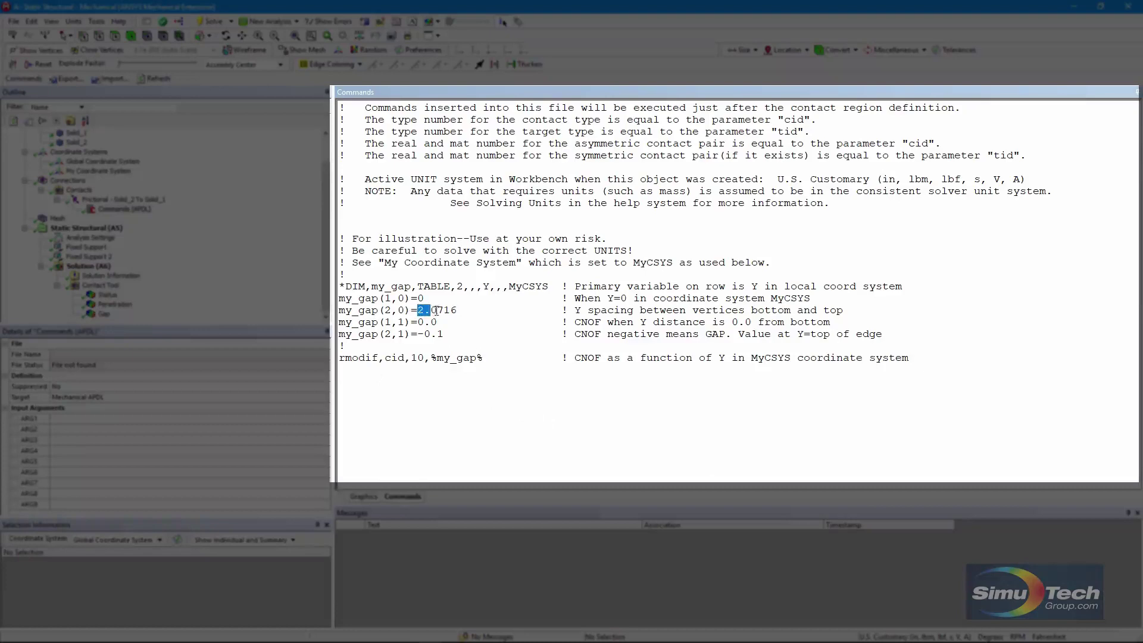
{"action": "left_click_drag", "start_coordinate": [436, 310], "coordinate": [457, 310]}
{"action": "left_click", "coordinate": [500, 420]}
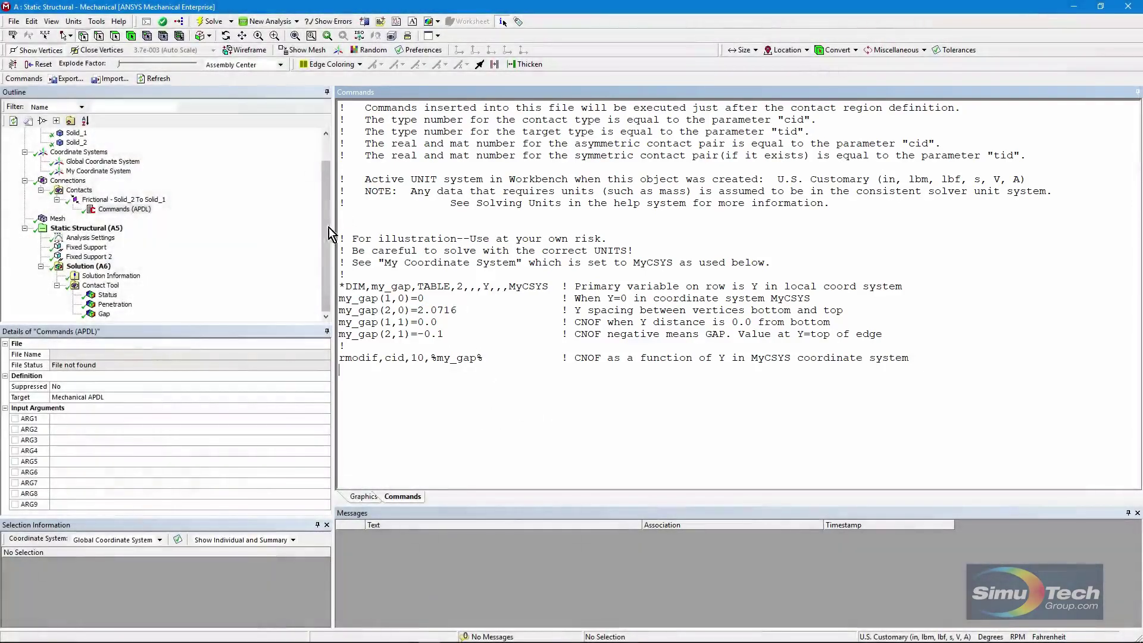
Measure the distance between the bottom and top vertices of Solid_2's edge that lies against Solid_1, using the selection information
{"action": "left_click_drag", "start_coordinate": [329, 227], "coordinate": [332, 189]}
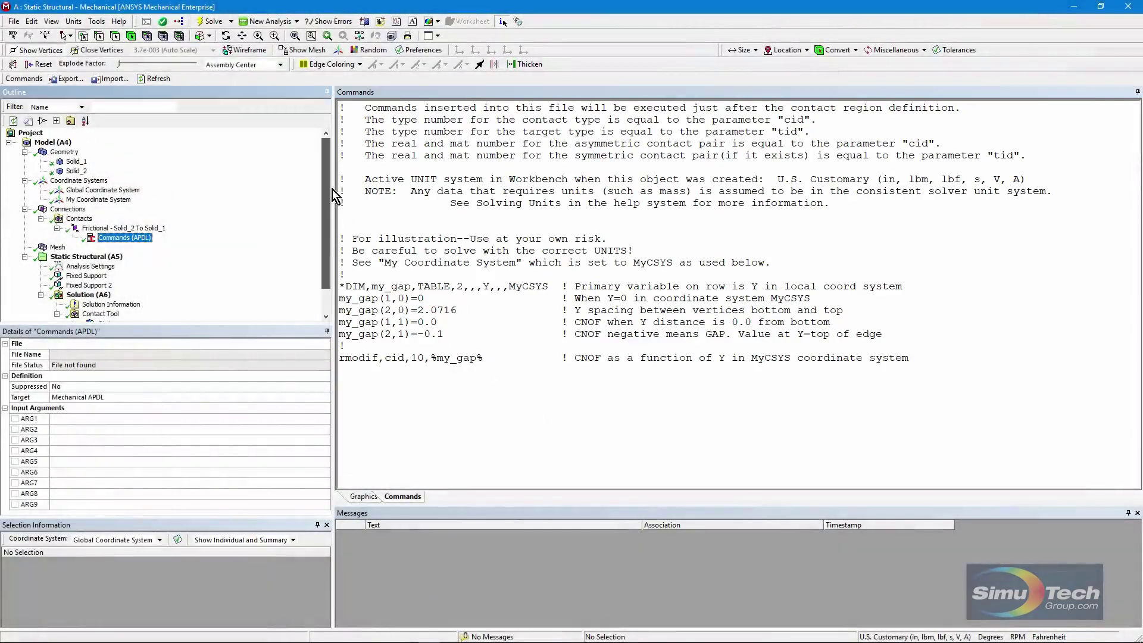
{"action": "left_click", "coordinate": [67, 153]}
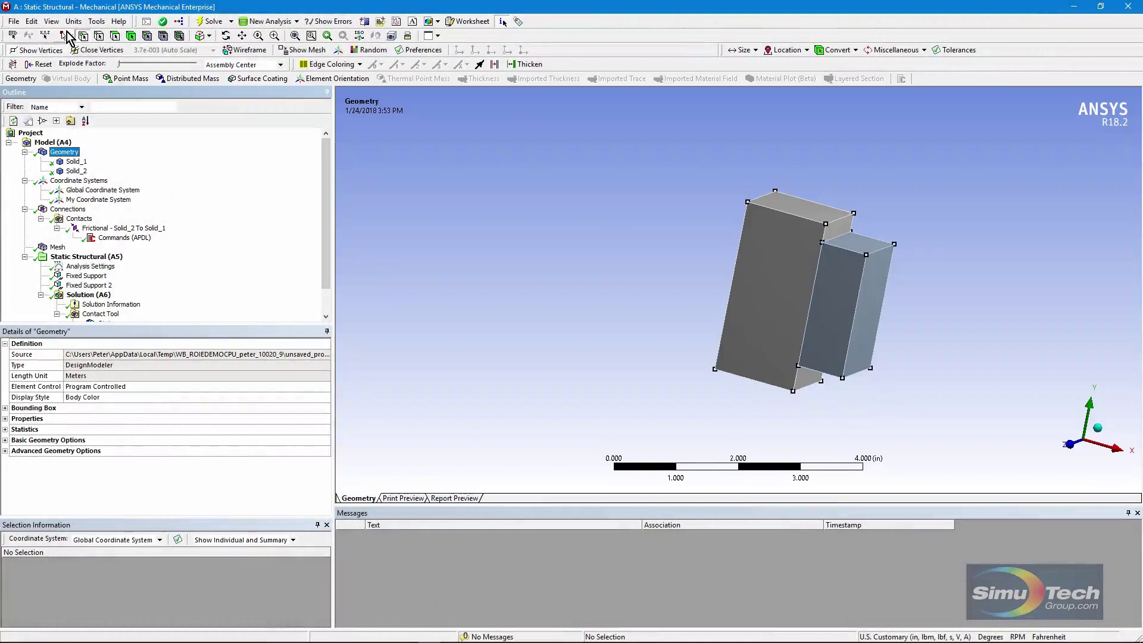
{"action": "left_click", "coordinate": [803, 368]}
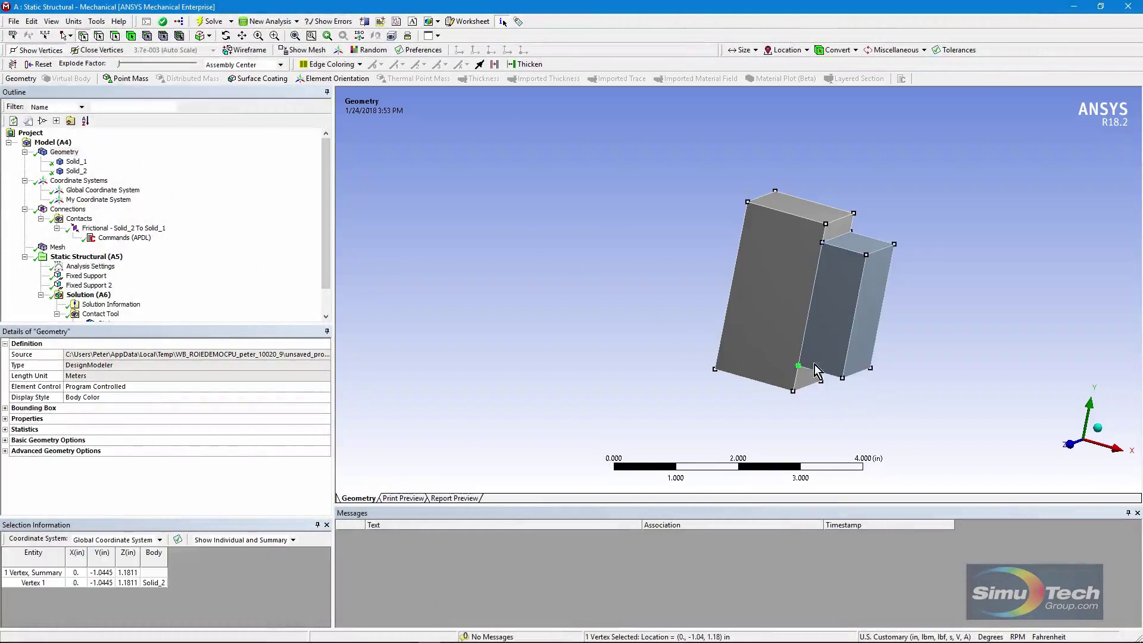
{"action": "left_click", "coordinate": [823, 243], "text": "ctrl"}
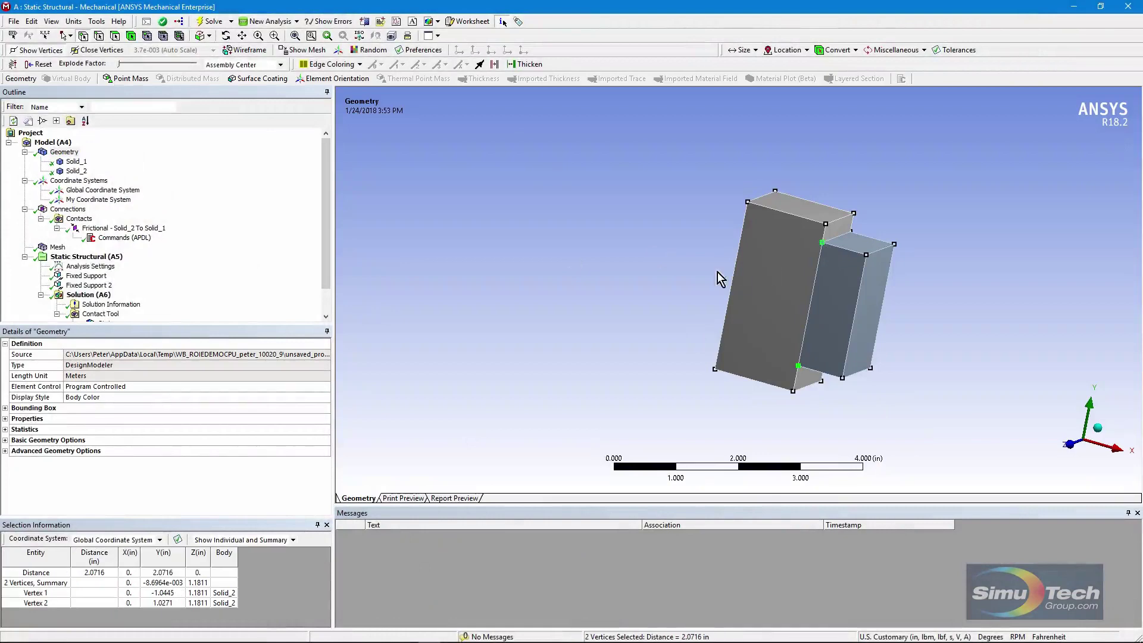
{"action": "left_click", "coordinate": [500, 23]}
{"action": "left_click", "coordinate": [501, 23]}
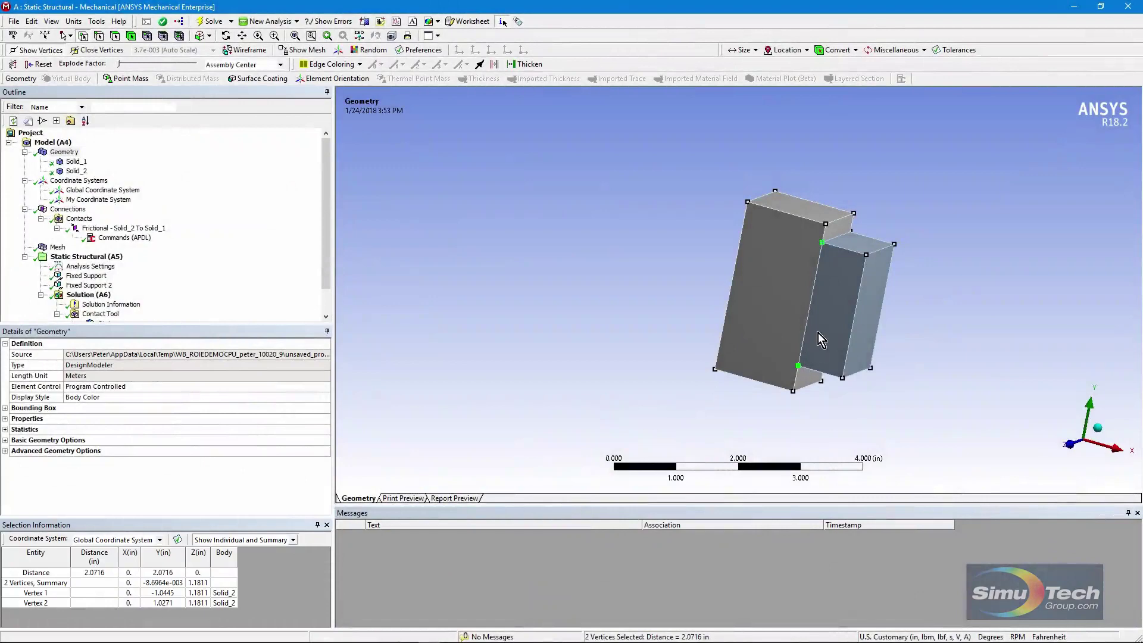
Reopen the contact's APDL commands at enlarged text size and highlight the CNOF values in the my_gap(1,1) and my_gap(2,1) lines
{"action": "left_click", "coordinate": [123, 238]}
{"action": "left_click", "coordinate": [482, 366]}
{"action": "scroll", "coordinate": [483, 367], "scroll_direction": "up", "scroll_amount": 4, "text": "ctrl"}
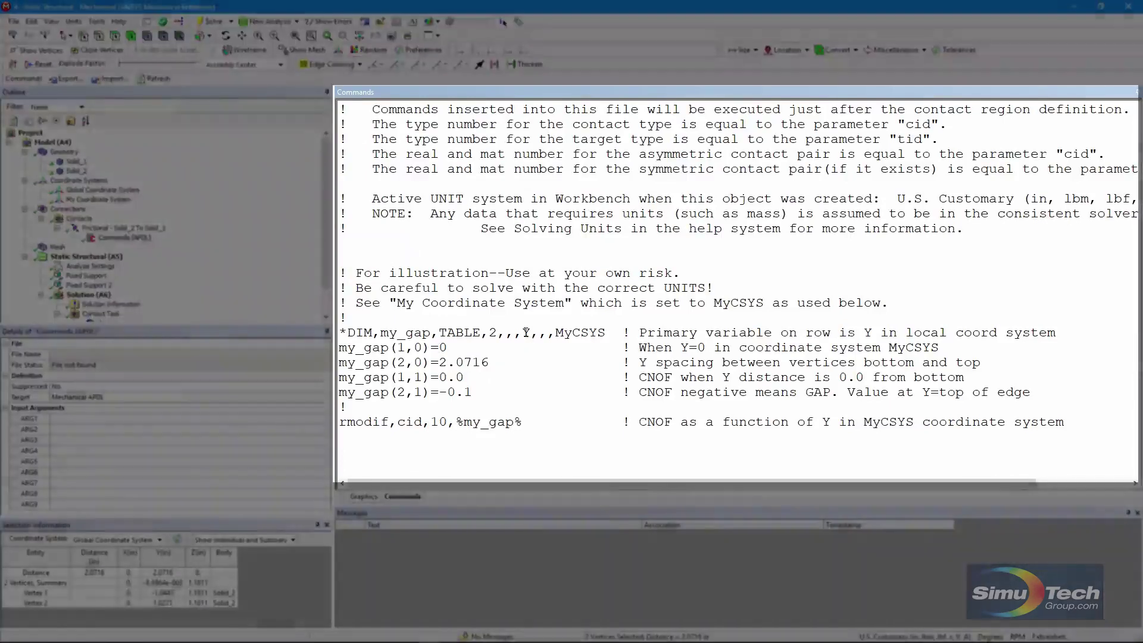
{"action": "left_click", "coordinate": [526, 332]}
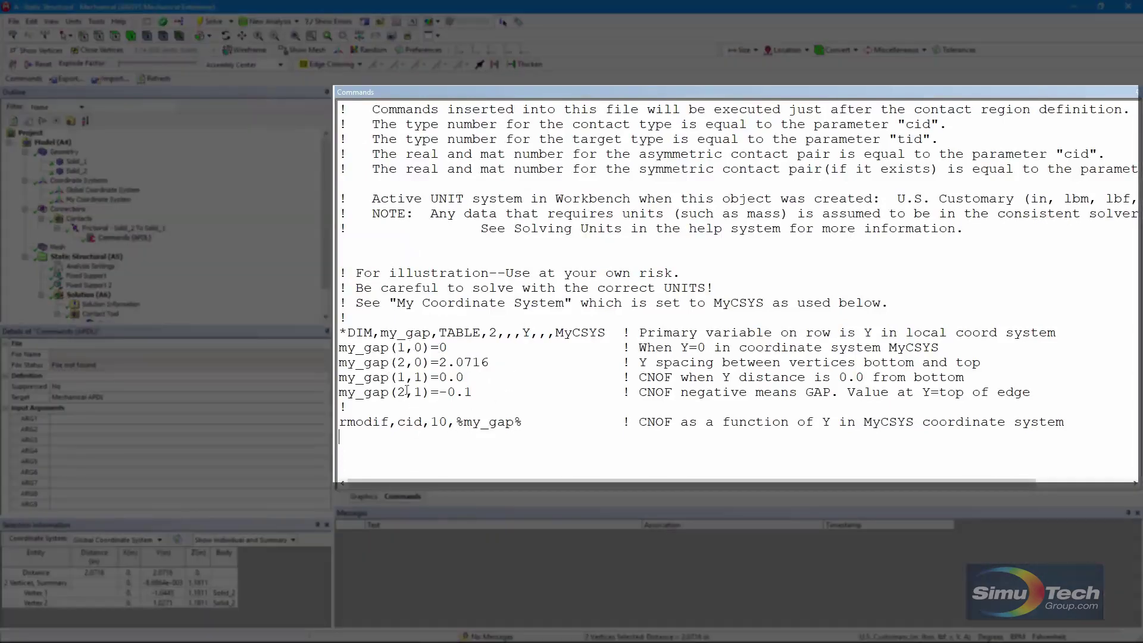
{"action": "left_click_drag", "start_coordinate": [440, 376], "coordinate": [477, 377]}
{"action": "left_click", "coordinate": [494, 456]}
{"action": "left_click", "coordinate": [439, 439]}
{"action": "left_click_drag", "start_coordinate": [452, 392], "coordinate": [481, 392]}
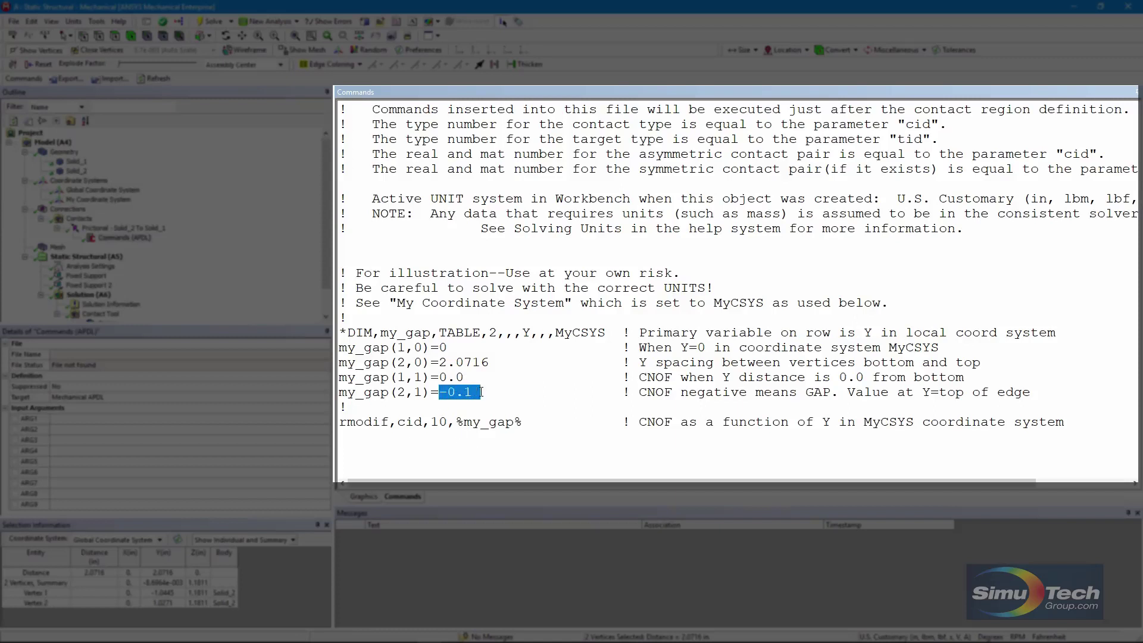
{"action": "left_click", "coordinate": [517, 456]}
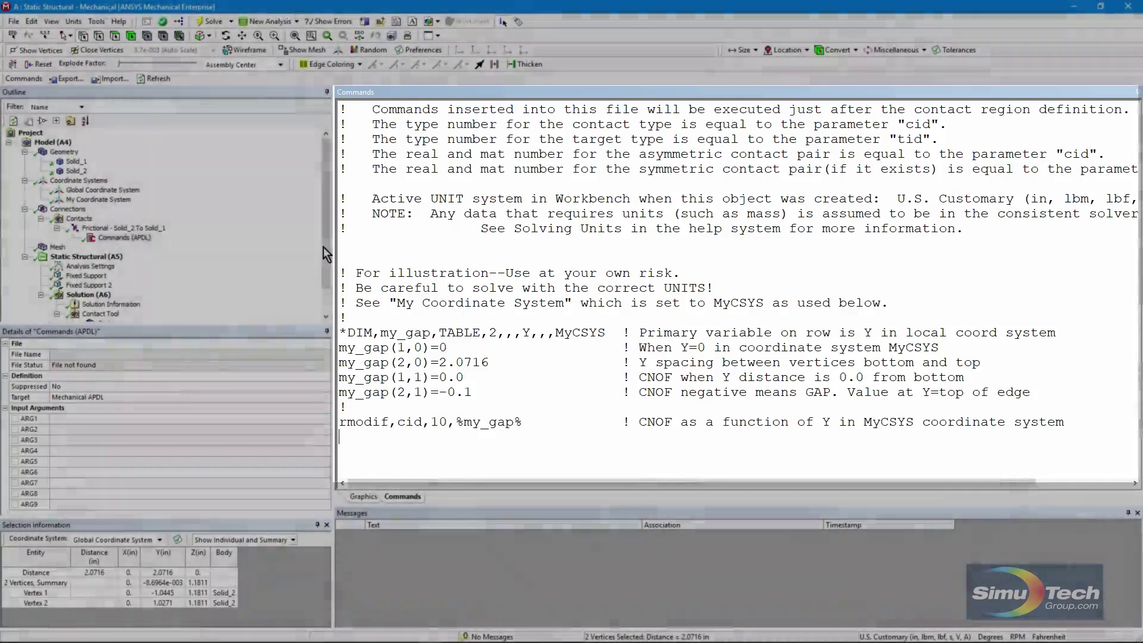
Inspect both fixed supports on the solids from a rotated view and display the mesh
{"action": "left_click_drag", "start_coordinate": [323, 248], "coordinate": [330, 285]}
{"action": "left_click", "coordinate": [110, 247]}
{"action": "middle_click_drag", "start_coordinate": [691, 338], "coordinate": [793, 363]}
{"action": "left_click", "coordinate": [89, 256]}
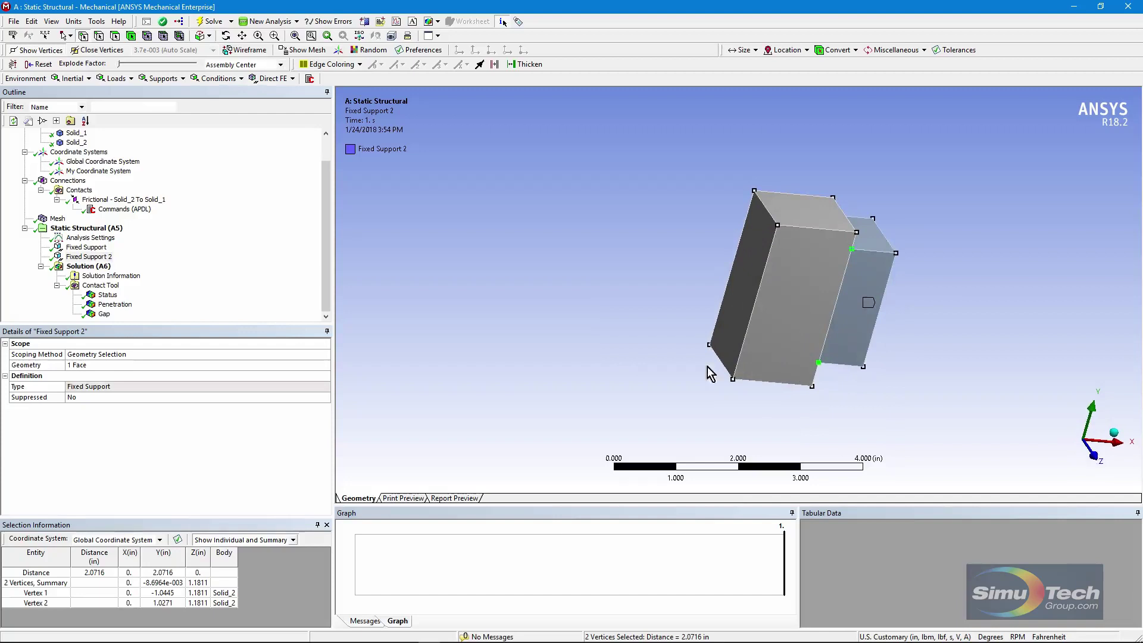
{"action": "left_click", "coordinate": [57, 219]}
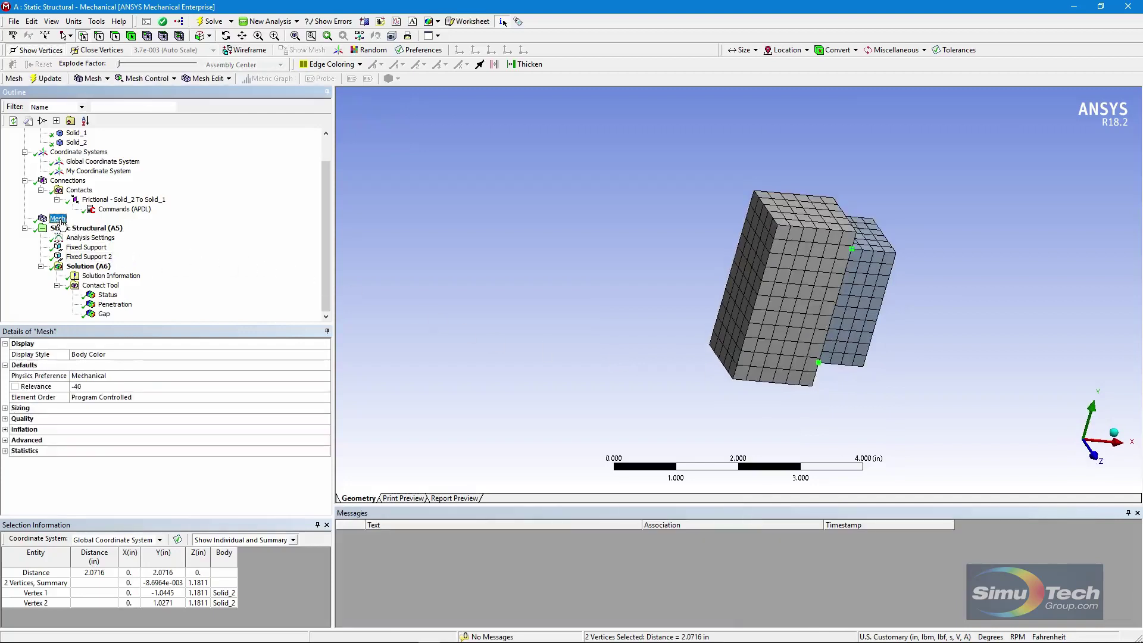
Display the Contact Tool's Status and Penetration results and inspect the contact face from an angled view
{"action": "left_click", "coordinate": [117, 297]}
{"action": "middle_click_drag", "start_coordinate": [882, 403], "coordinate": [964, 400]}
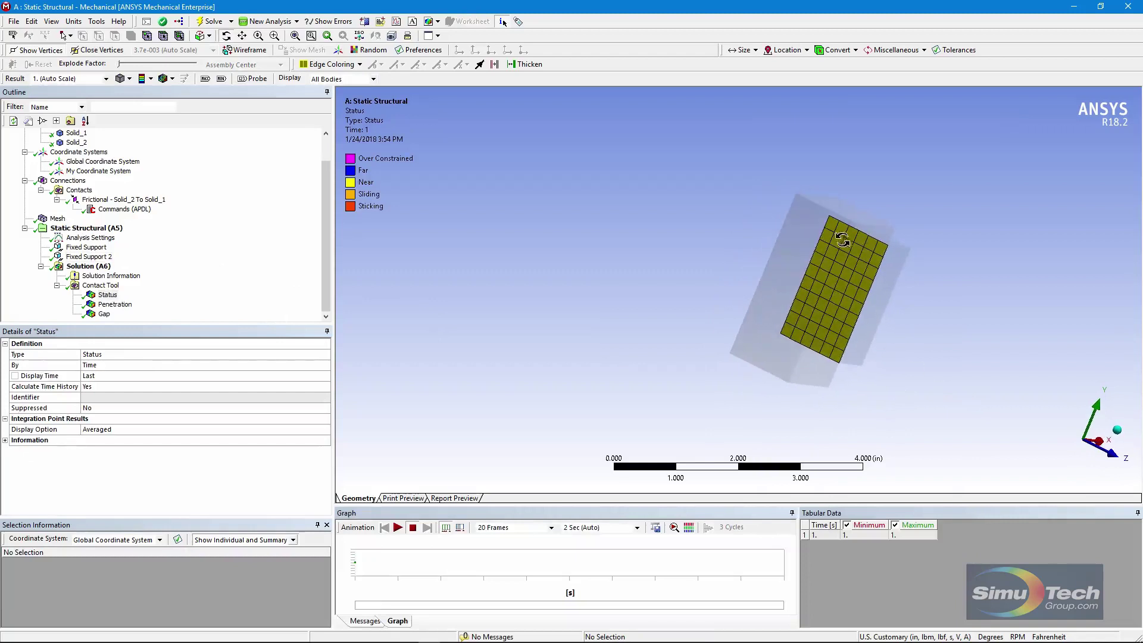
{"action": "left_click", "coordinate": [109, 307]}
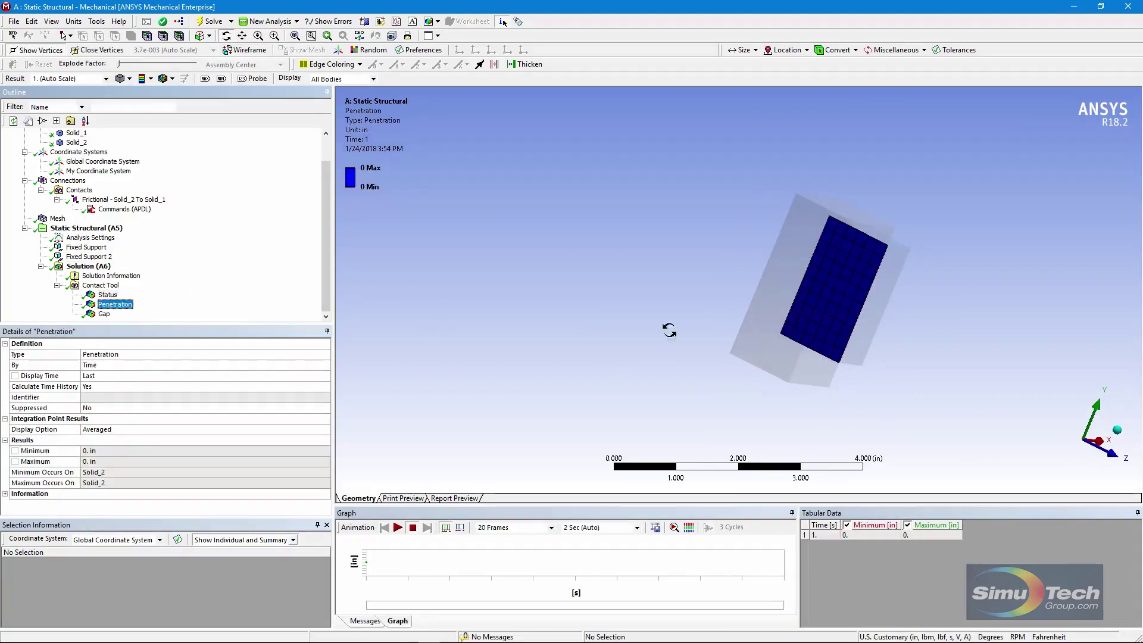
{"action": "mouse_move", "coordinate": [816, 324]}
{"action": "middle_mouse_down"}
{"action": "mouse_move", "coordinate": [727, 306]}
{"action": "mouse_move", "coordinate": [821, 317]}
{"action": "middle_mouse_up"}
{"action": "left_click_drag", "start_coordinate": [893, 316], "coordinate": [886, 319]}
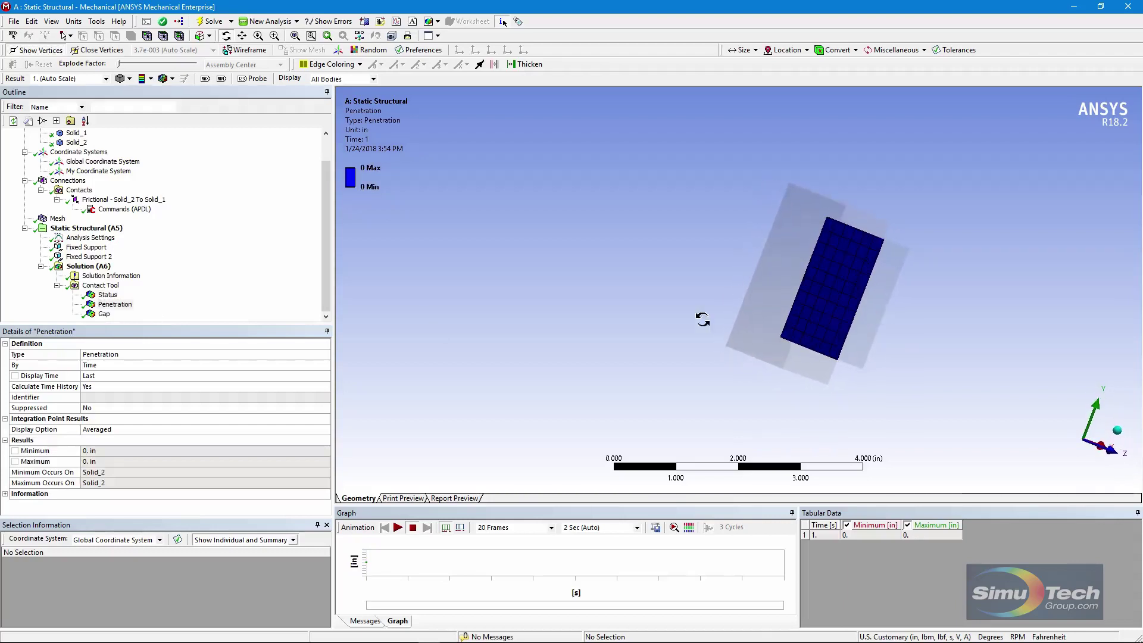
Display the Contact Tool's Gap result and examine how the gap varies from the bottom to the top of the contact face
{"action": "left_click", "coordinate": [104, 314]}
{"action": "middle_click_drag", "start_coordinate": [680, 323], "coordinate": [688, 312]}
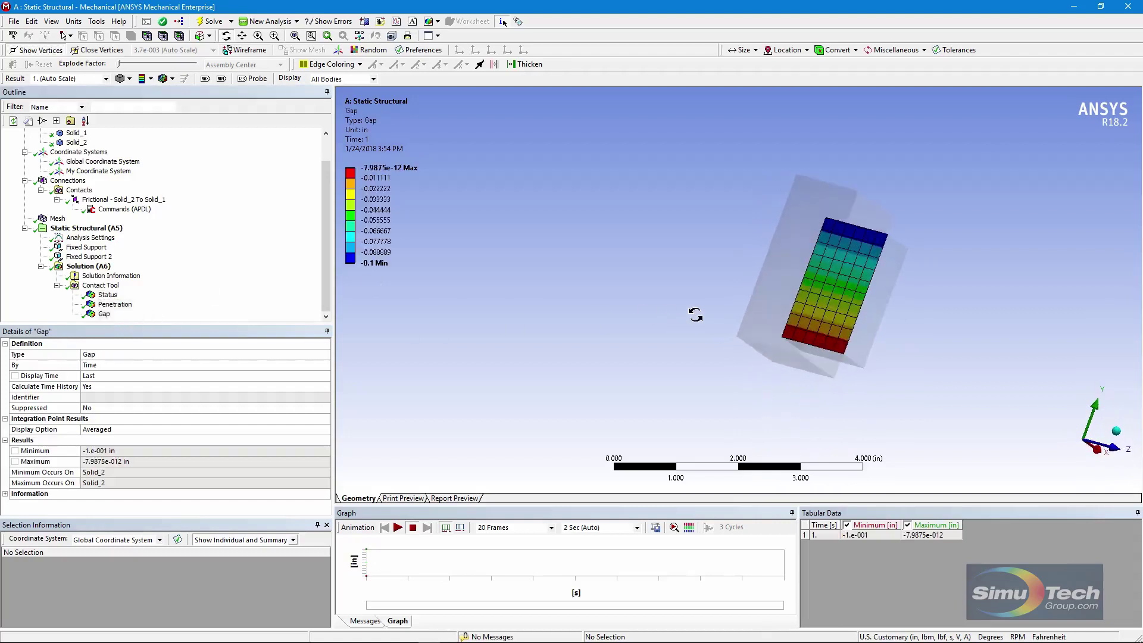
{"action": "mouse_move", "coordinate": [847, 339]}
{"action": "left_mouse_down"}
{"action": "mouse_move", "coordinate": [722, 342]}
{"action": "mouse_move", "coordinate": [842, 361]}
{"action": "left_mouse_up"}
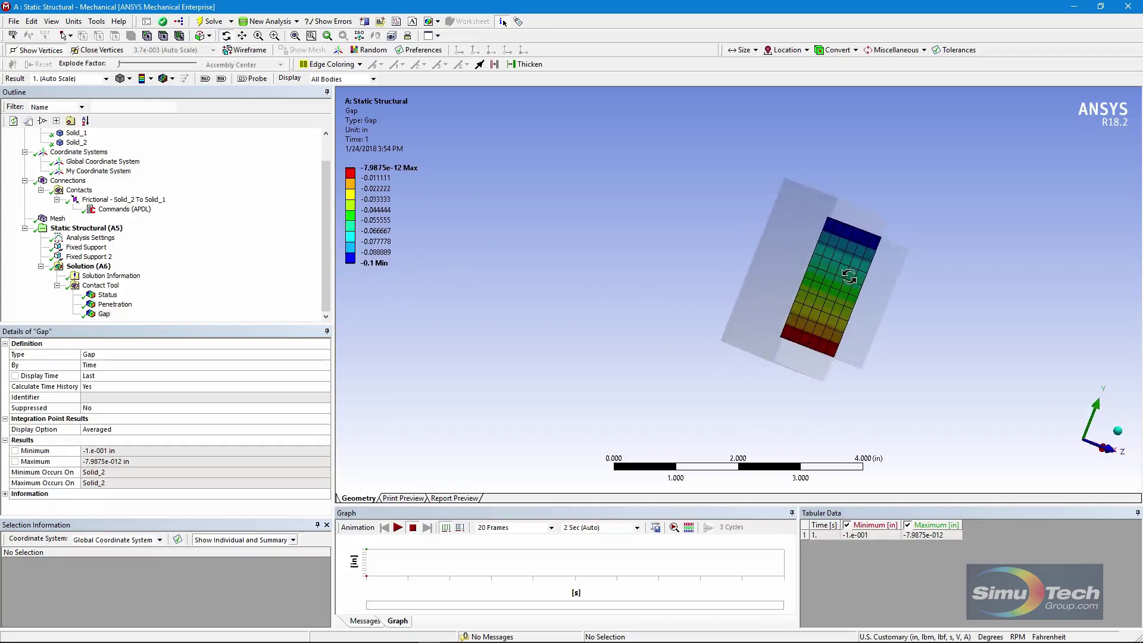
{"action": "middle_click_drag", "start_coordinate": [866, 237], "coordinate": [815, 340]}
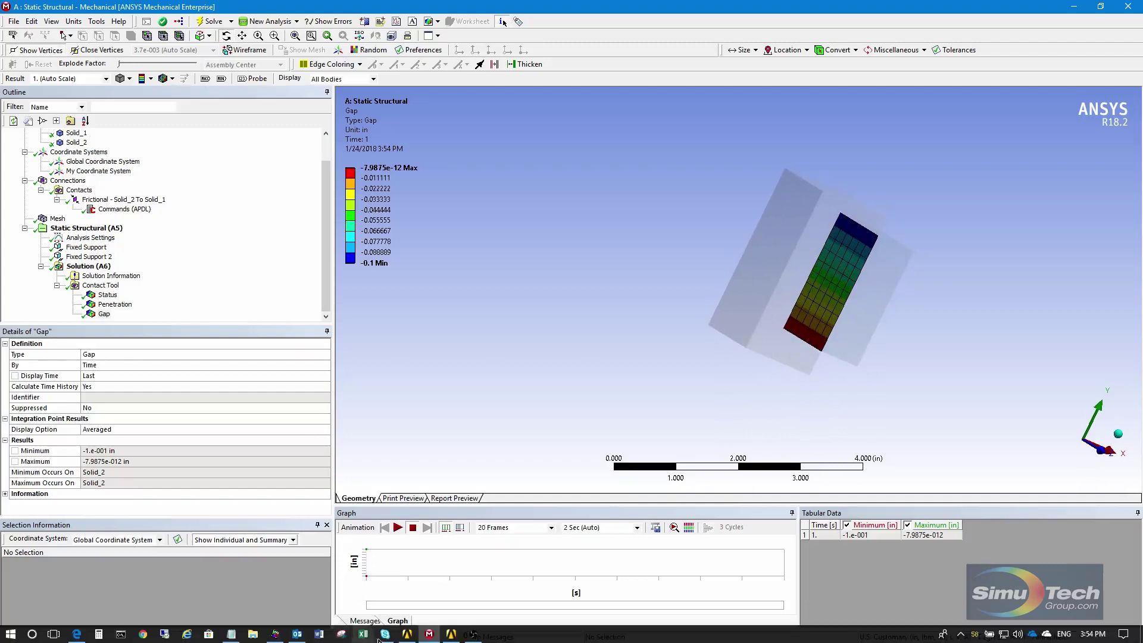
Switch to the ANSYS Help Viewer and show the heading of section 3.9, Set the Real Constants and Element KEYOPTS
{"action": "mouse_move", "coordinate": [456, 637]}
{"action": "left_click", "coordinate": [451, 586]}
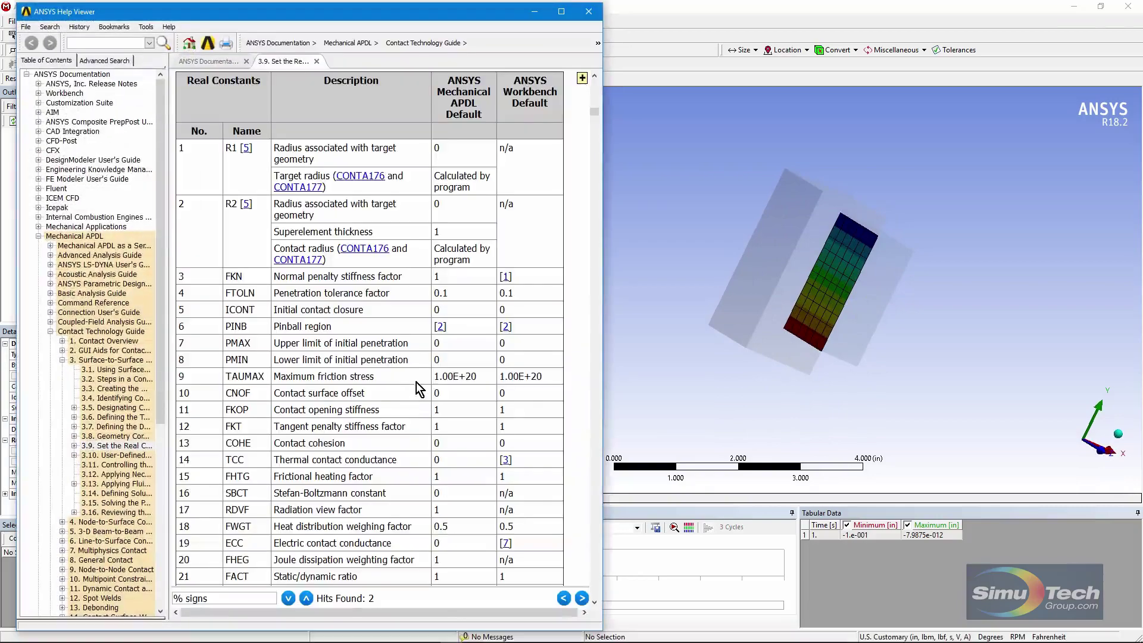
{"action": "left_click_drag", "start_coordinate": [595, 112], "coordinate": [598, 76]}
{"action": "scroll", "coordinate": [370, 128], "scroll_direction": "up", "scroll_amount": 1}
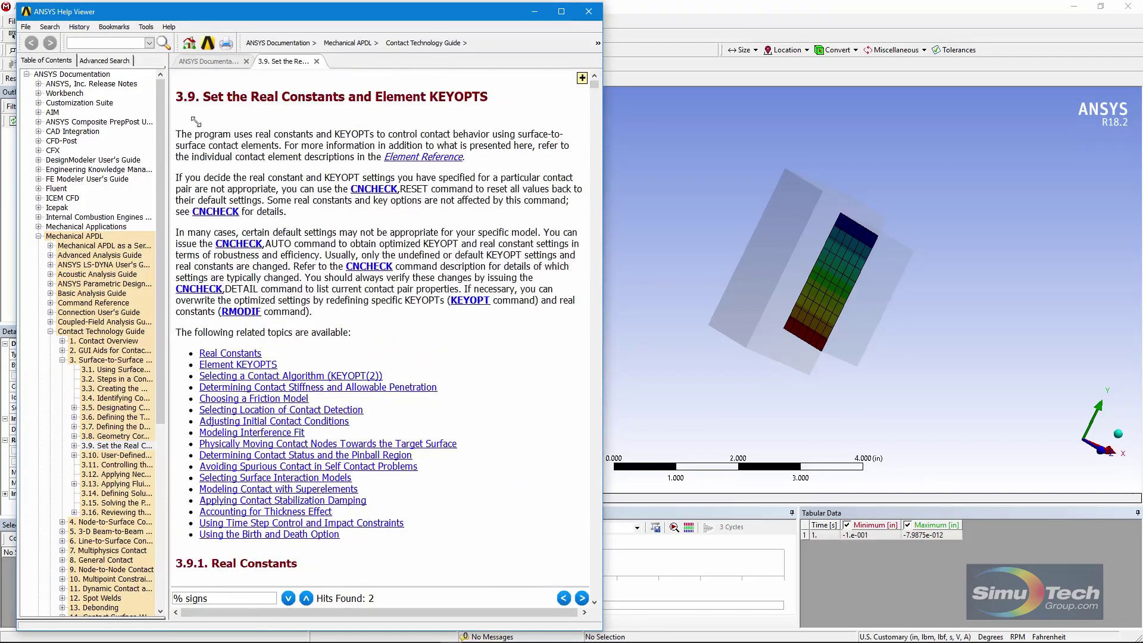
{"action": "middle_click_drag", "start_coordinate": [354, 101], "coordinate": [413, 105]}
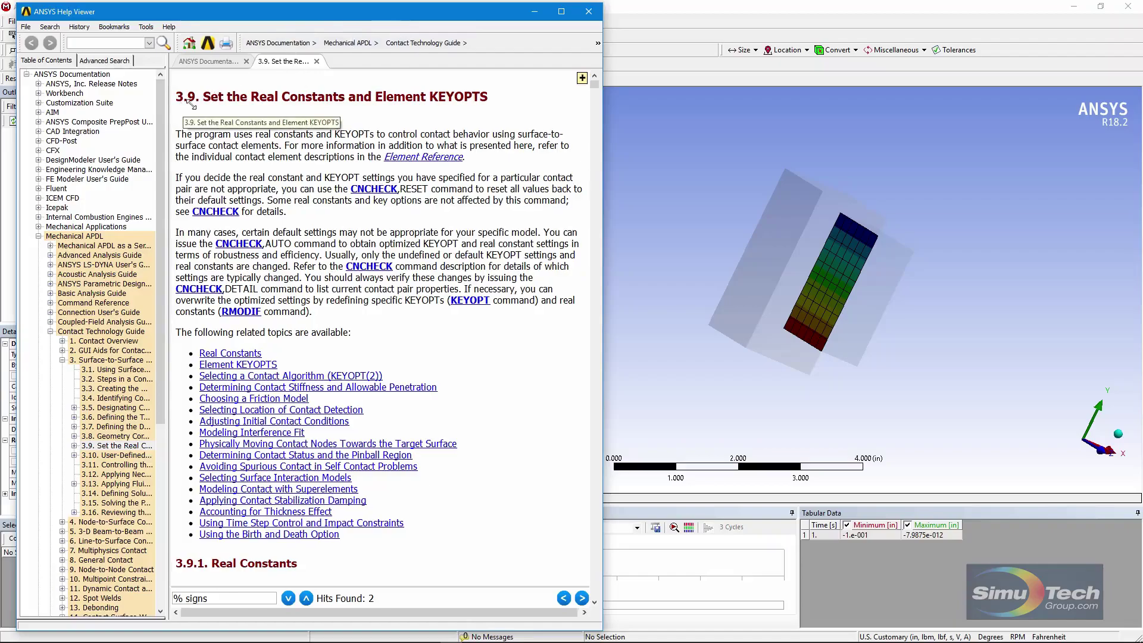
Look through section 3.9 down to Defining Real Constants in Tabular Format, then highlight real constant 10, CNOF, in the real constants table
{"action": "scroll", "coordinate": [549, 435], "scroll_direction": "down", "scroll_amount": 10}
{"action": "scroll", "coordinate": [549, 437], "scroll_direction": "down", "scroll_amount": 15}
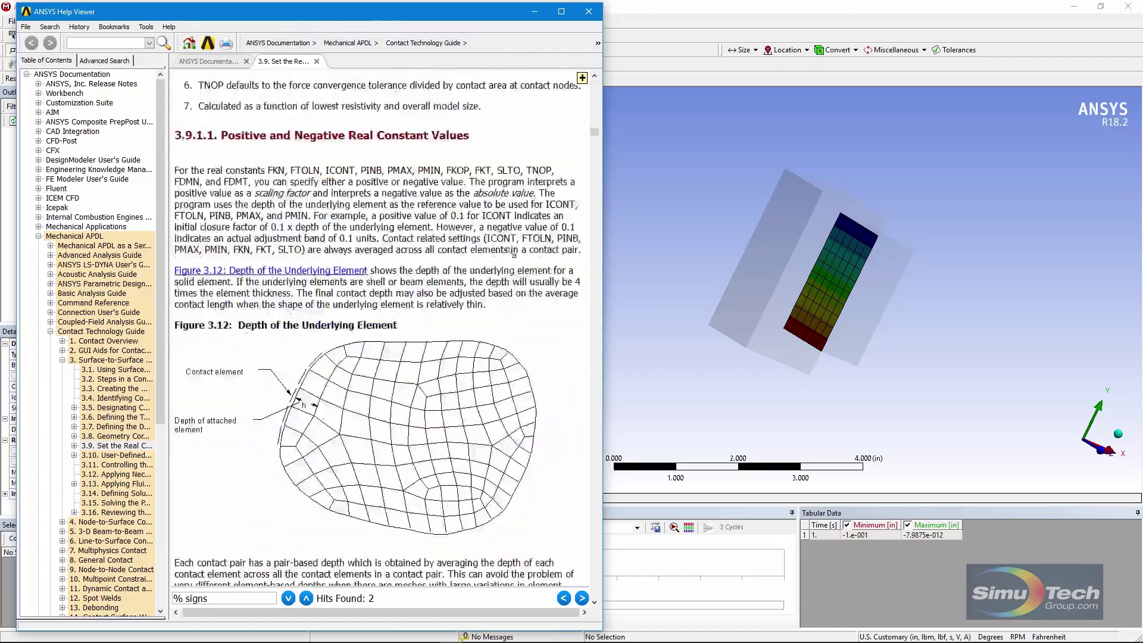
{"action": "scroll", "coordinate": [491, 229], "scroll_direction": "down", "scroll_amount": 20}
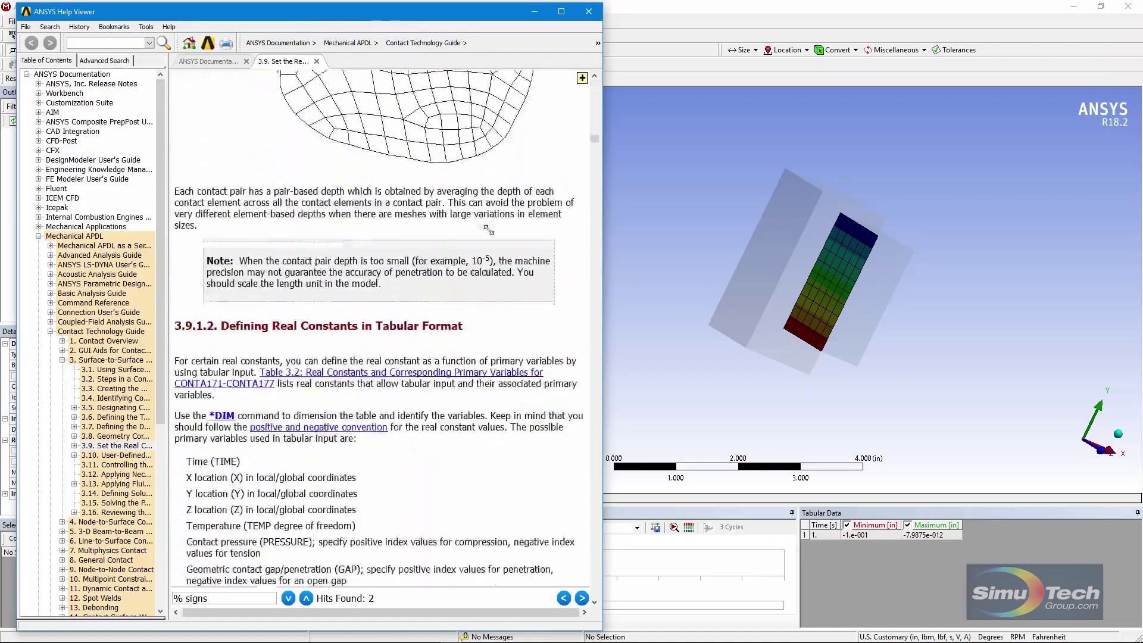
{"action": "scroll", "coordinate": [499, 240], "scroll_direction": "up", "scroll_amount": 15}
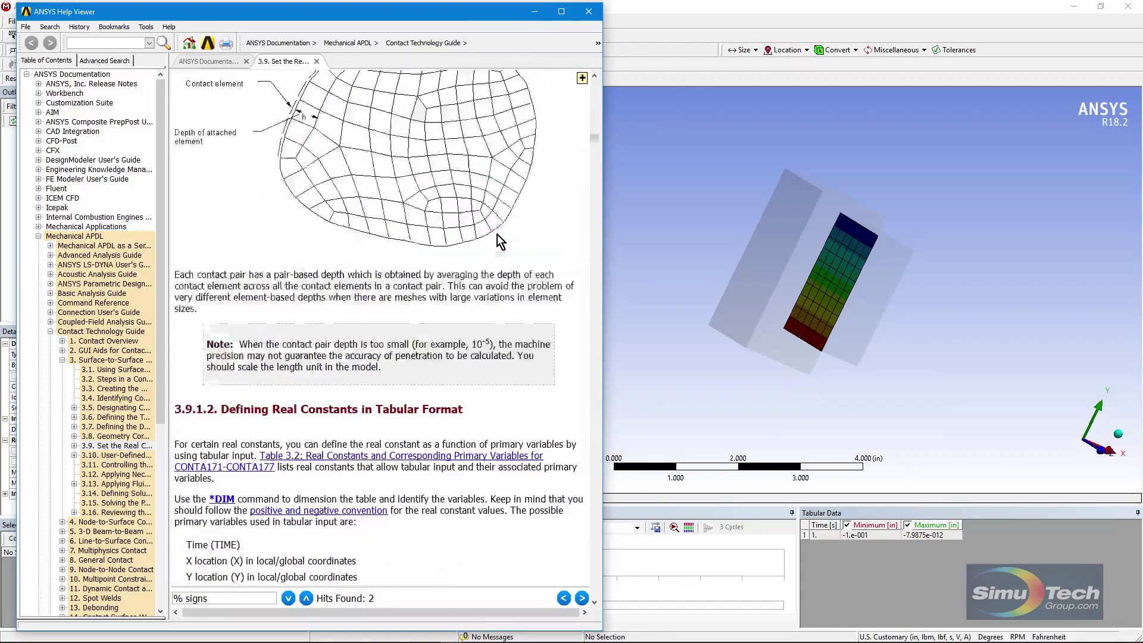
{"action": "scroll", "coordinate": [499, 240], "scroll_direction": "up", "scroll_amount": 15}
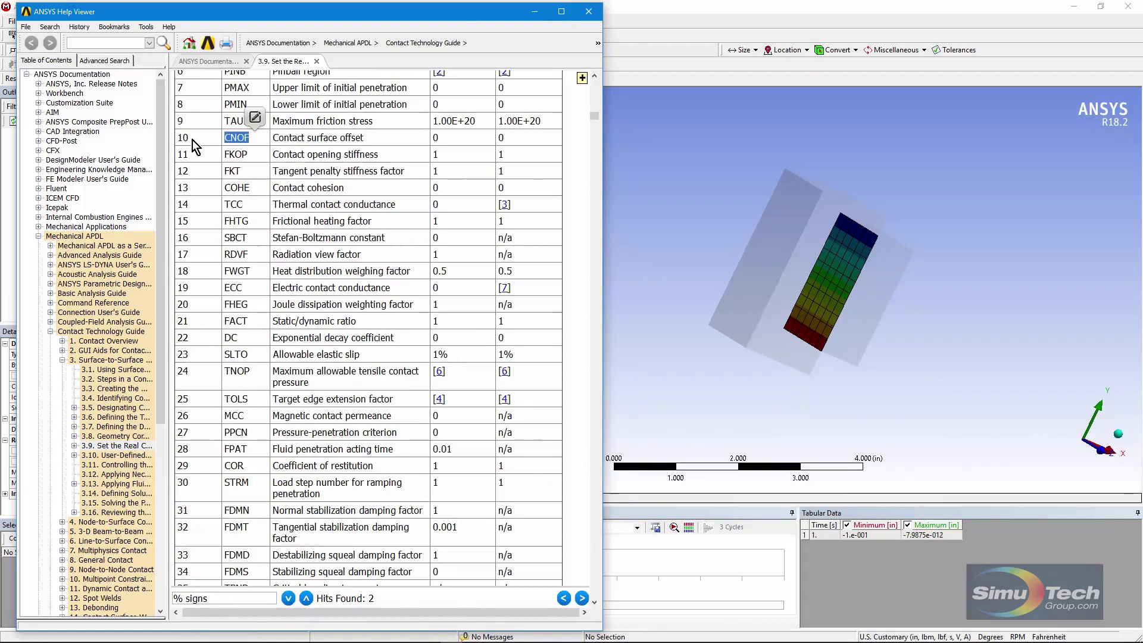
{"action": "left_click_drag", "start_coordinate": [177, 137], "coordinate": [399, 143]}
{"action": "left_click", "coordinate": [397, 137]}
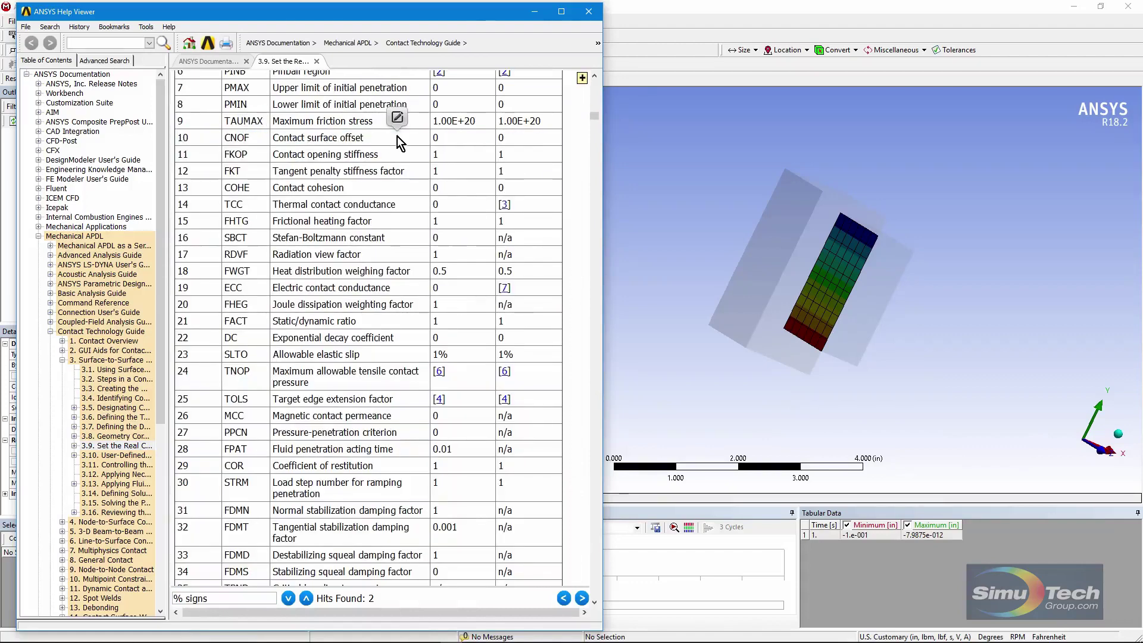
Return to ANSYS Mechanical, reopen the frictional contact's APDL commands and highlight the rmodif command
{"action": "left_click", "coordinate": [644, 81]}
{"action": "left_click", "coordinate": [125, 209]}
{"action": "scroll", "coordinate": [374, 326], "scroll_direction": "up", "scroll_amount": 4, "text": "ctrl"}
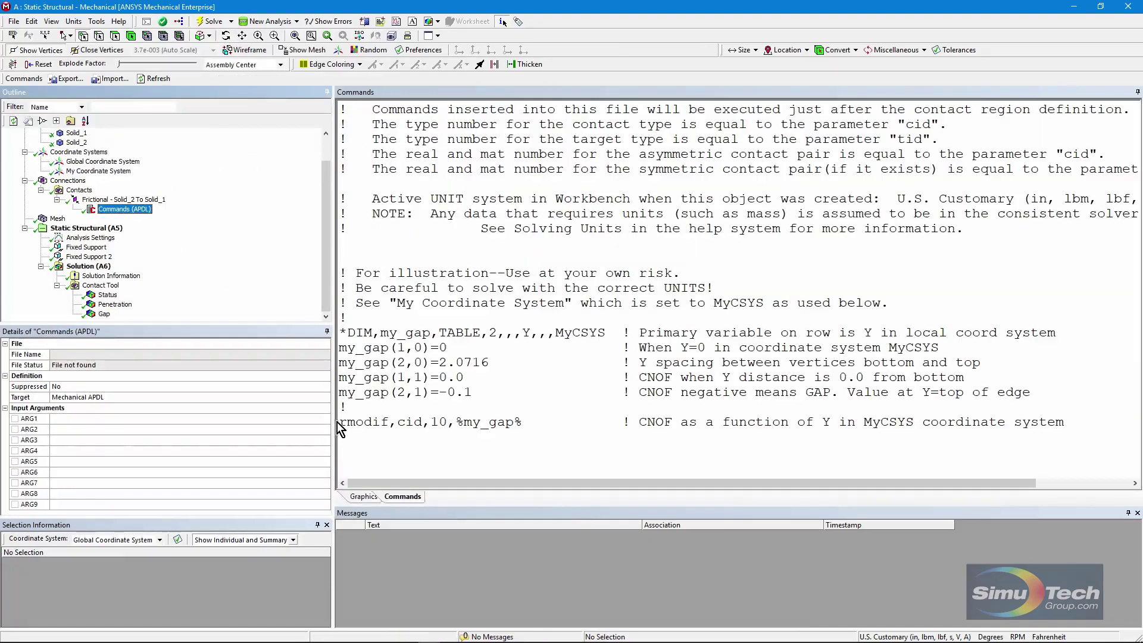
{"action": "left_click_drag", "start_coordinate": [339, 422], "coordinate": [389, 421]}
{"action": "left_click", "coordinate": [428, 449]}
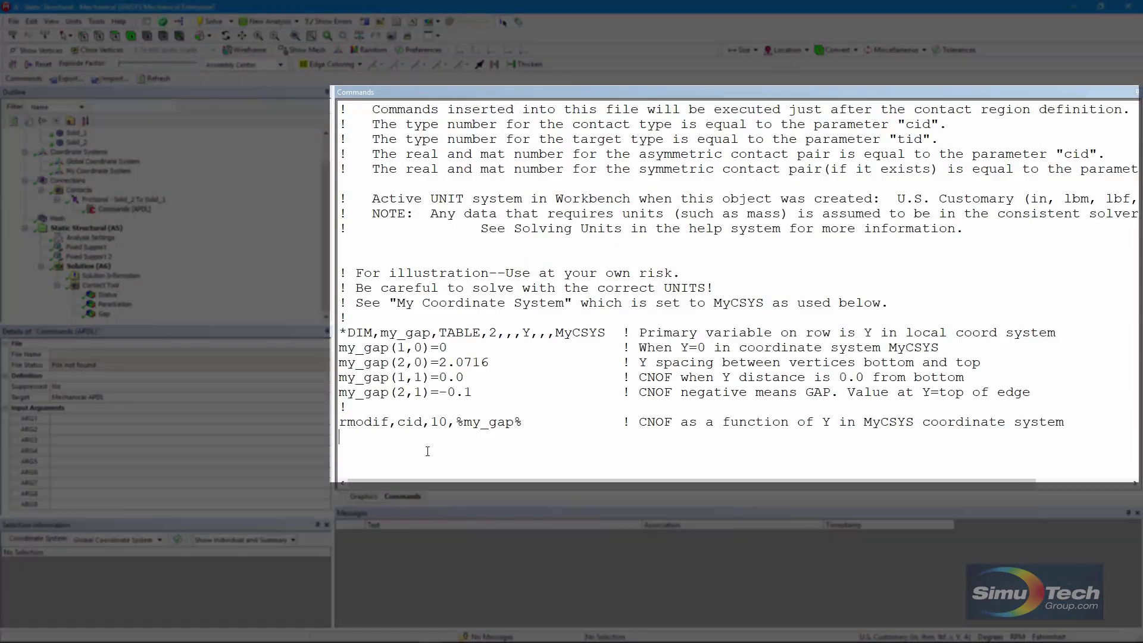
Highlight the real constant number 10 and the my_gap table name in the rmodif line
{"action": "left_click", "coordinate": [997, 289]}
{"action": "left_click_drag", "start_coordinate": [430, 421], "coordinate": [441, 421]}
{"action": "left_click", "coordinate": [458, 447]}
{"action": "left_click_drag", "start_coordinate": [457, 422], "coordinate": [482, 422]}
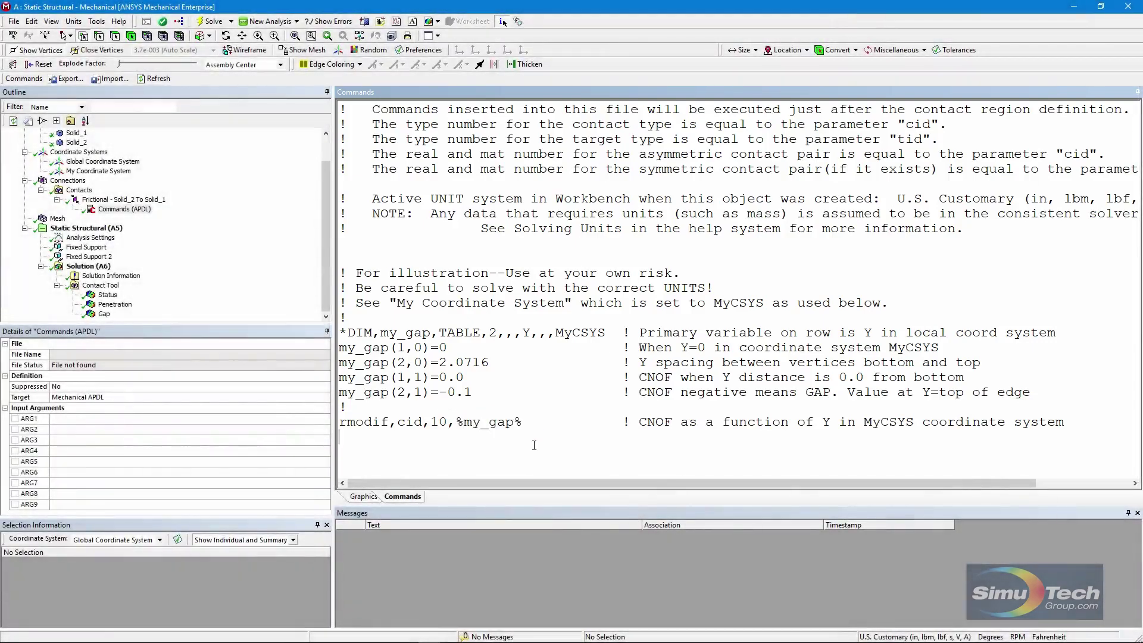
{"action": "left_click", "coordinate": [324, 293]}
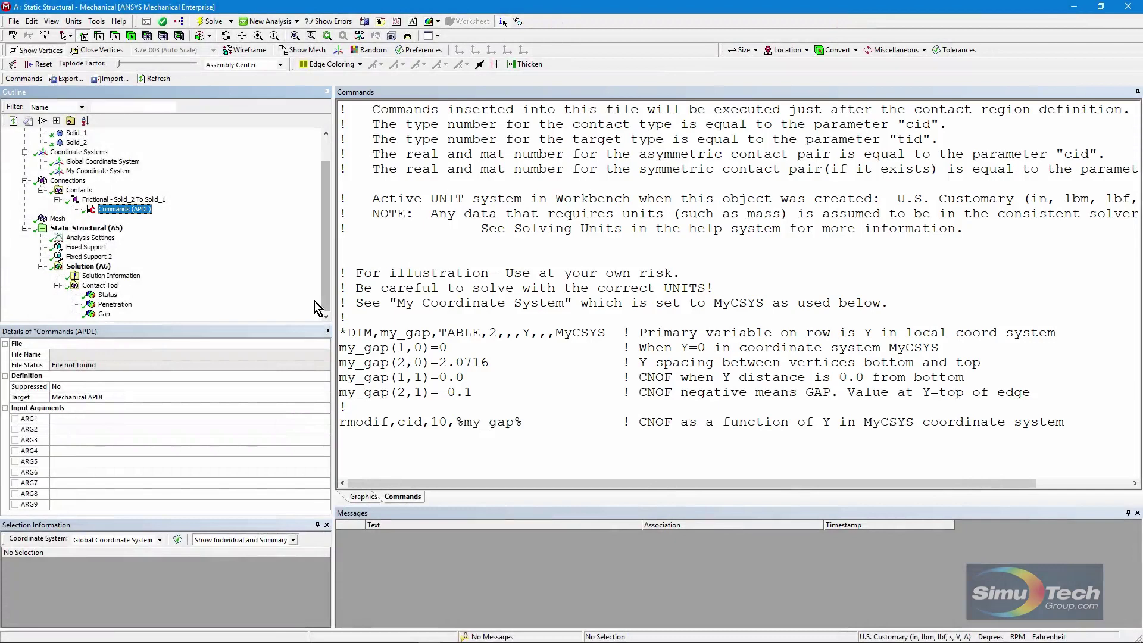